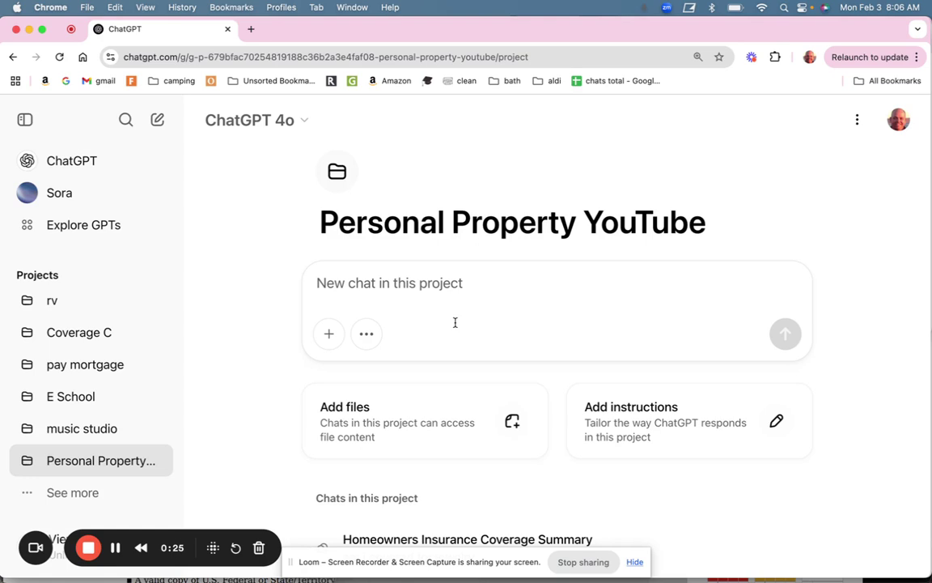
Step: Ask ChatGPT to help inventory property lost in the fire and covered under coverage B
left_click(435, 302)
type("i wnat")
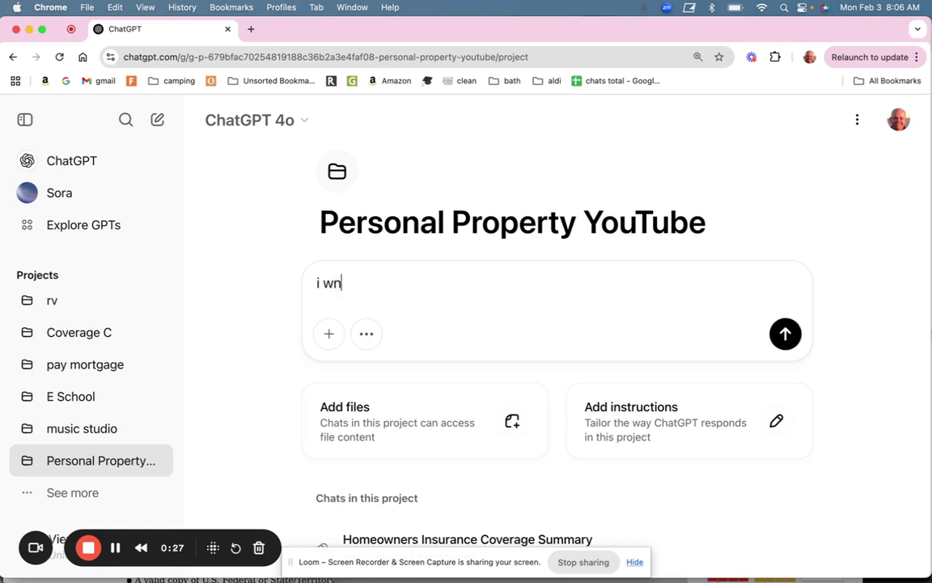
key("BackSpace")
key("BackSpace")
key("BackSpace")
key("BackSpace")
type("ant you to hel")
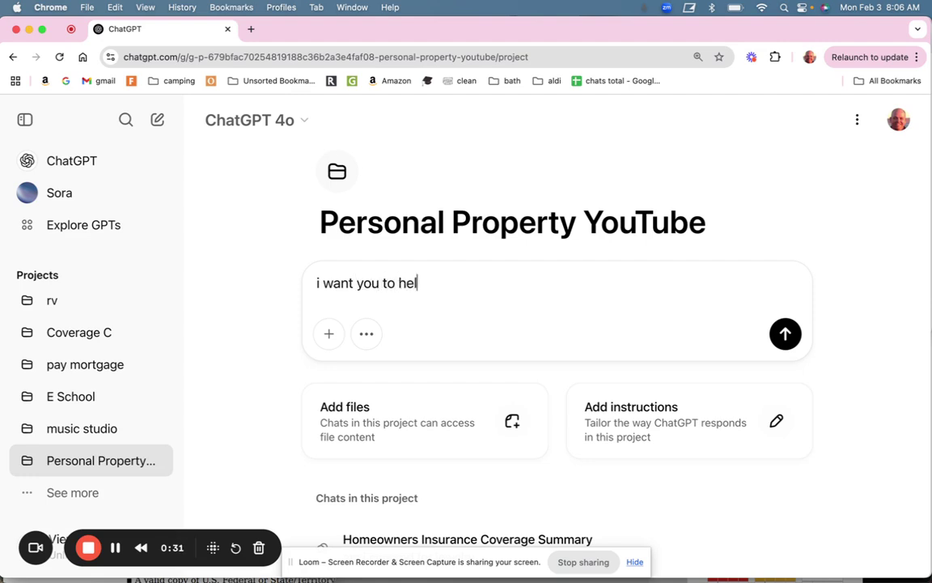
type("p me make an")
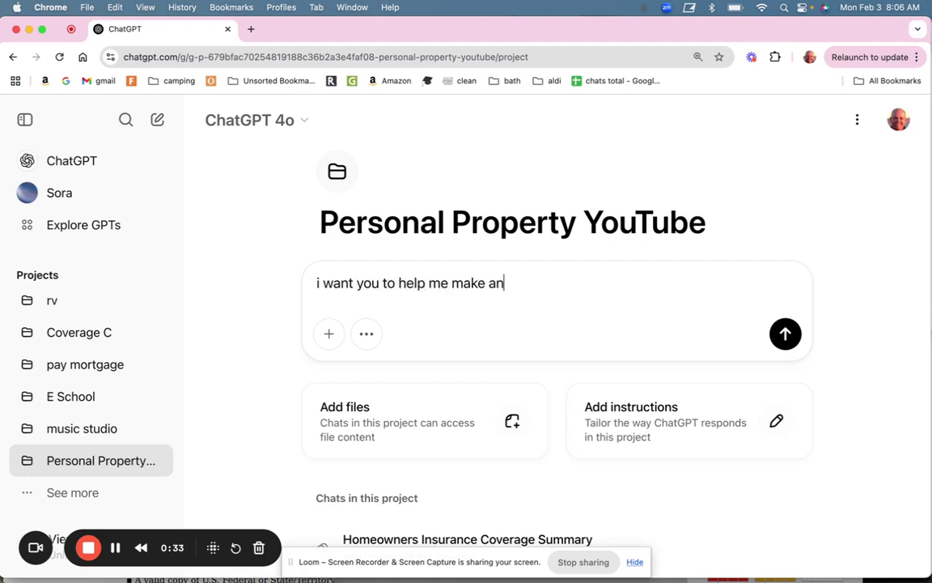
type(" inventory for my l")
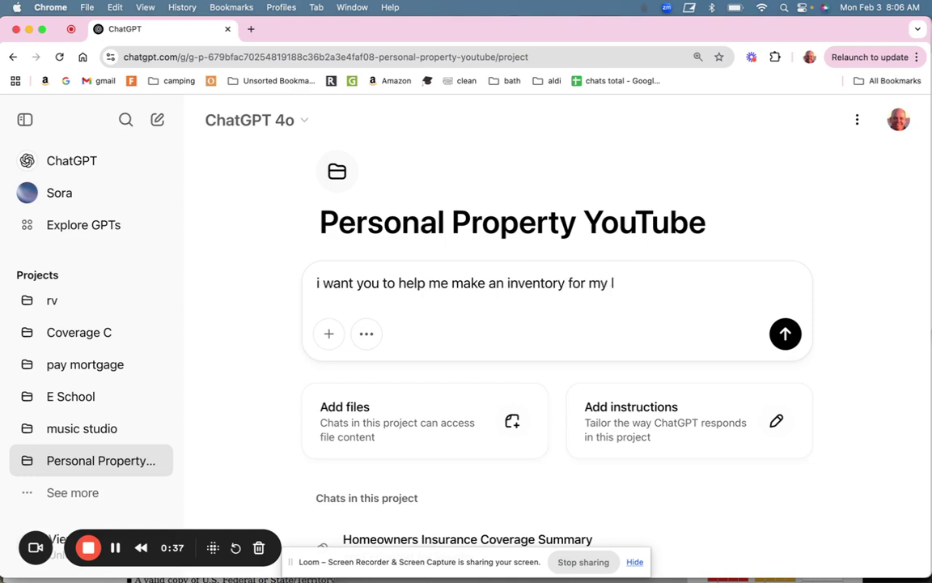
key("BackSpace")
type("proprty")
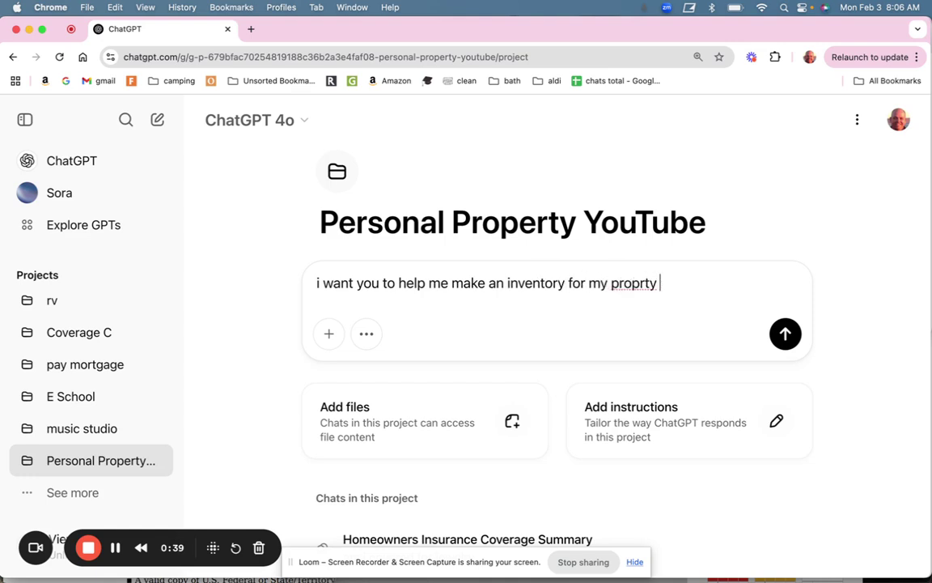
key("BackSpace")
key("BackSpace")
key("BackSpace")
key("BackSpace")
type("erty that was lpo")
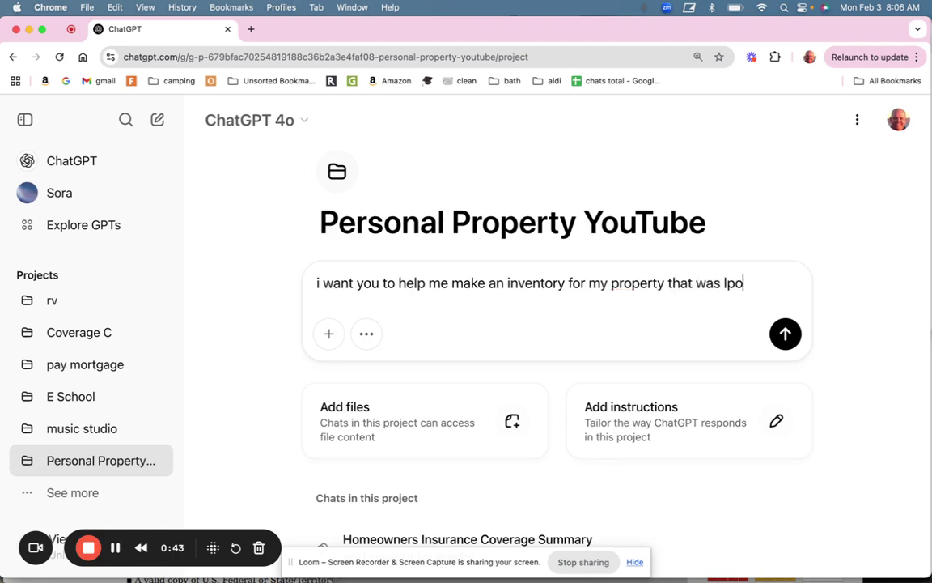
key("BackSpace")
key("BackSpace")
type("ost in the")
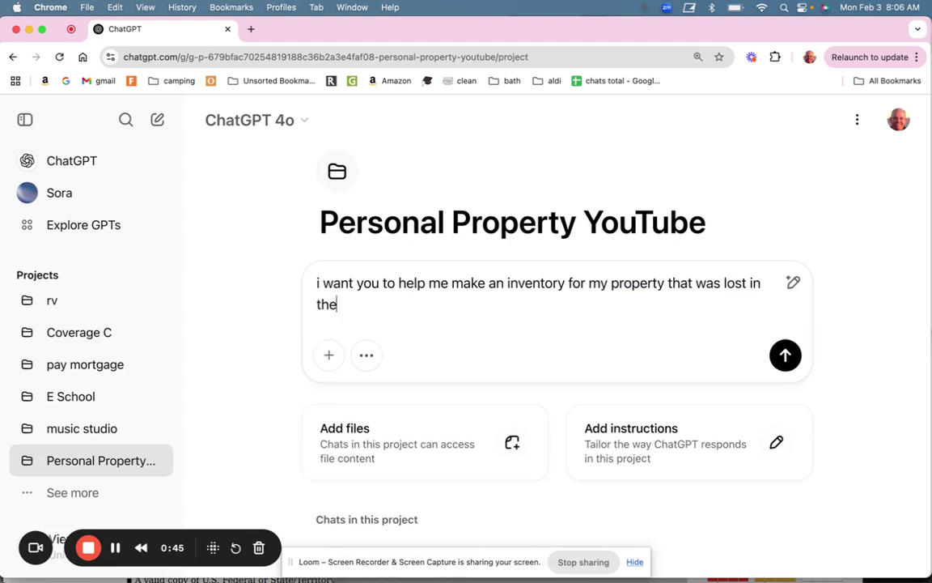
type(" fire and would be c")
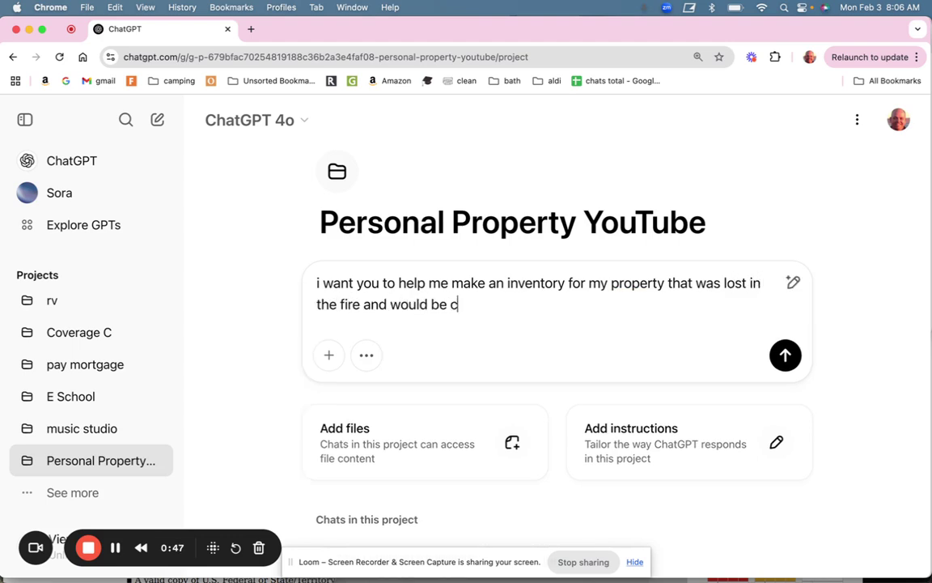
type("overed onder")
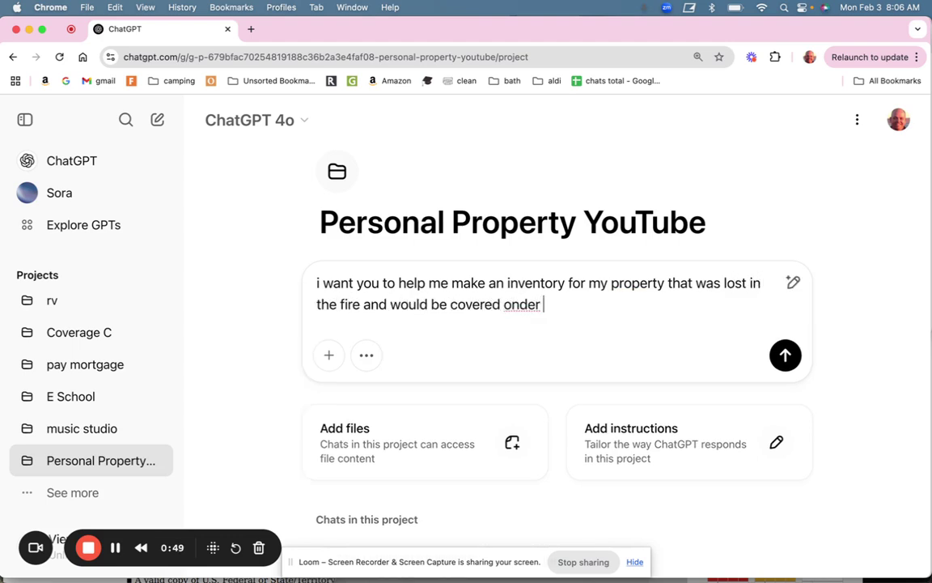
key("BackSpace")
key("BackSpace")
key("BackSpace")
key("BackSpace")
key("BackSpace")
type("under coave")
key("BackSpace")
key("BackSpace")
key("BackSpace")
type("erage")
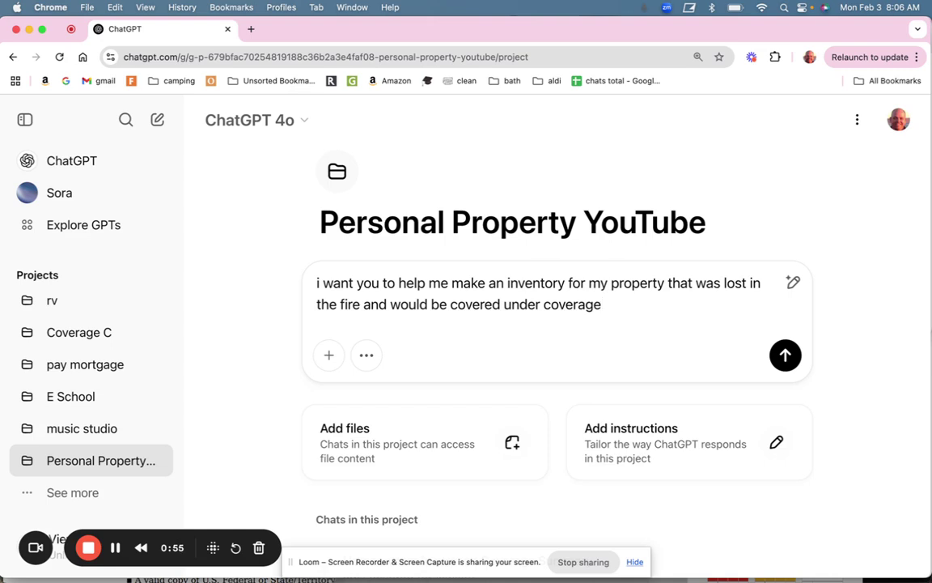
type(" b")
Step: Send the coverage B inventory request and scroll through ChatGPT's room-by-room inventory plan
key("Return")
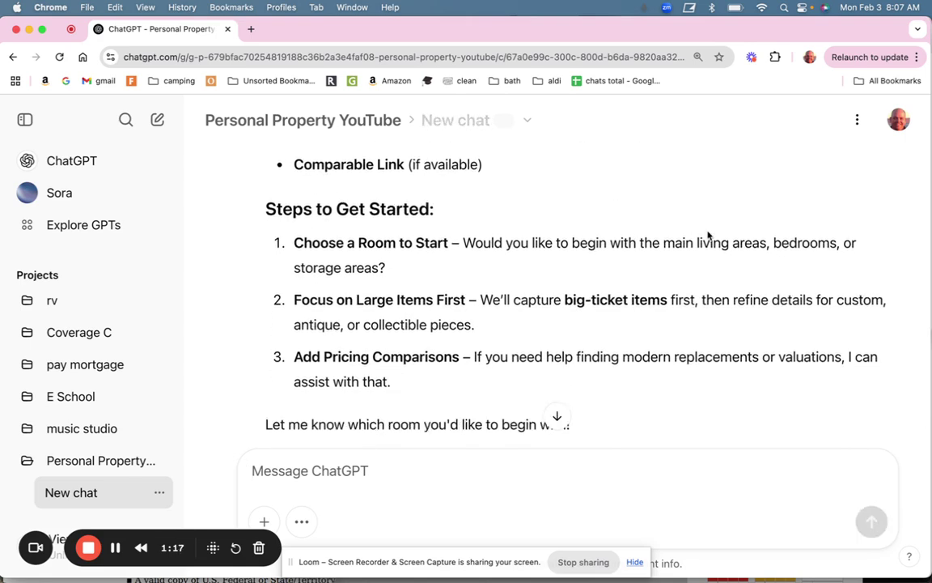
scroll(708, 235, "down", 2)
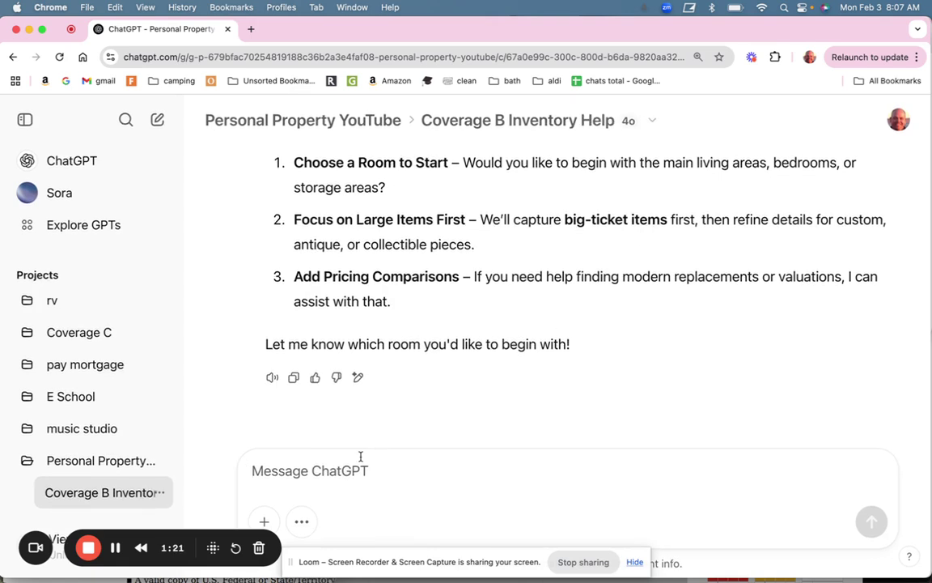
Step: Draft per-item rules: condition, tech usage, comparable replacement, highest price only, clickable link
type("i")
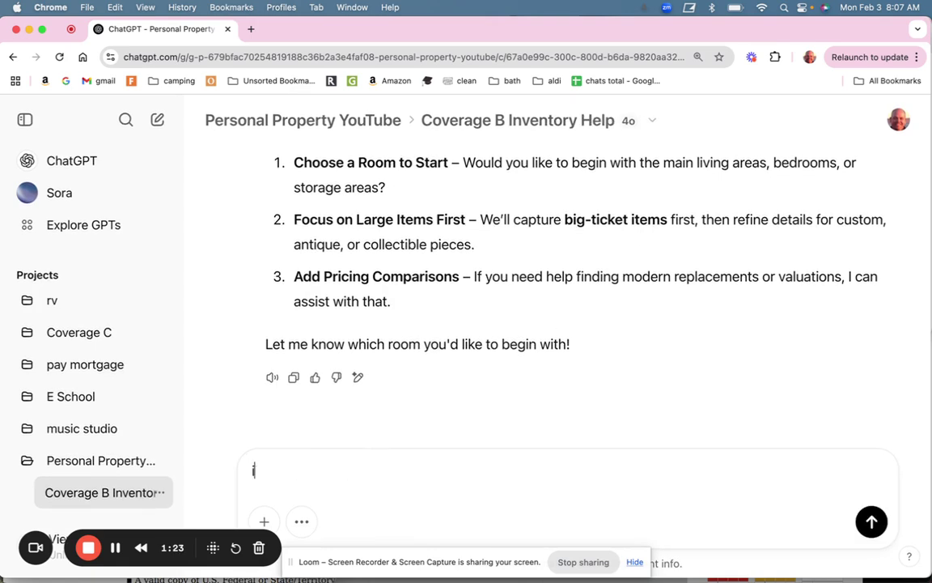
type(" will give you the item and ")
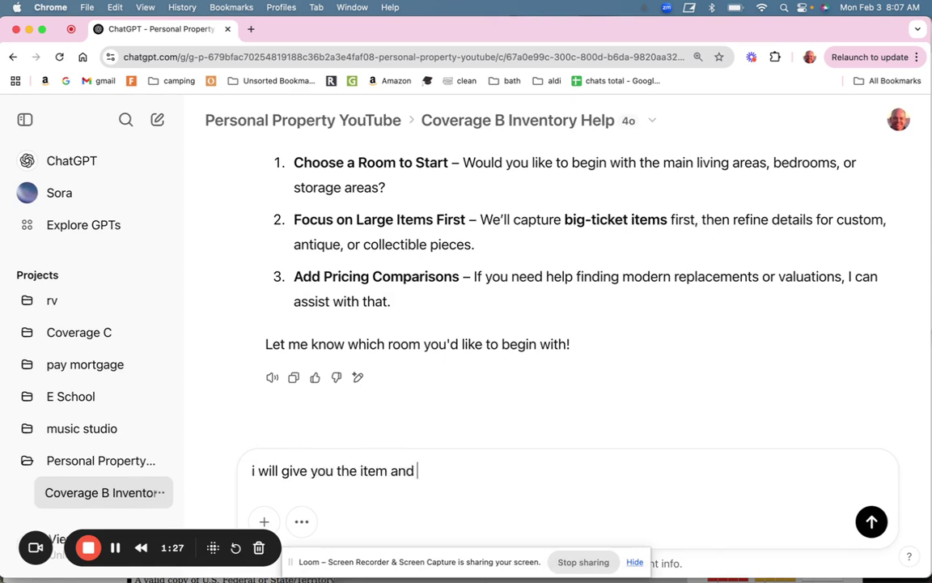
type("genral")
key("BackSpace")
key("BackSpace")
key("BackSpace")
type("eral time ")
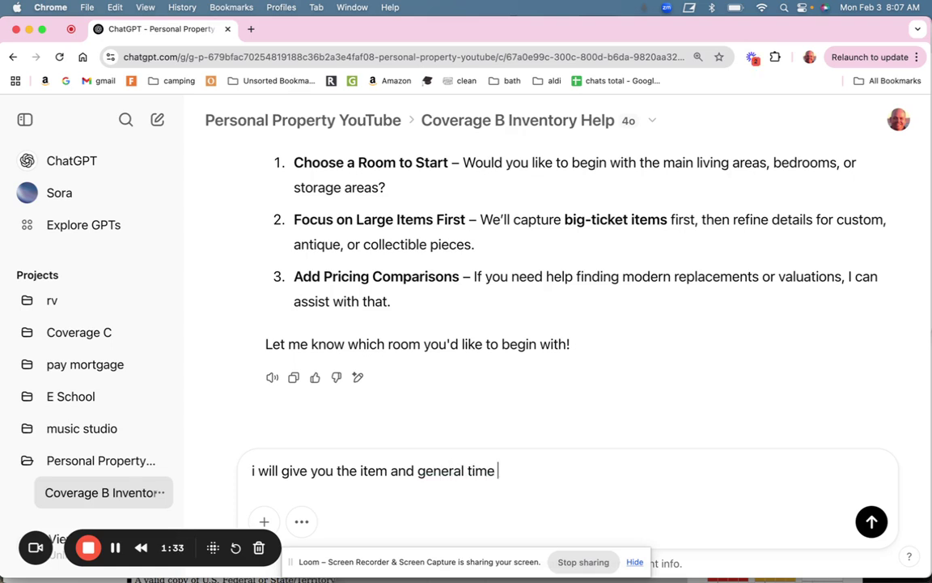
type("i remember ")
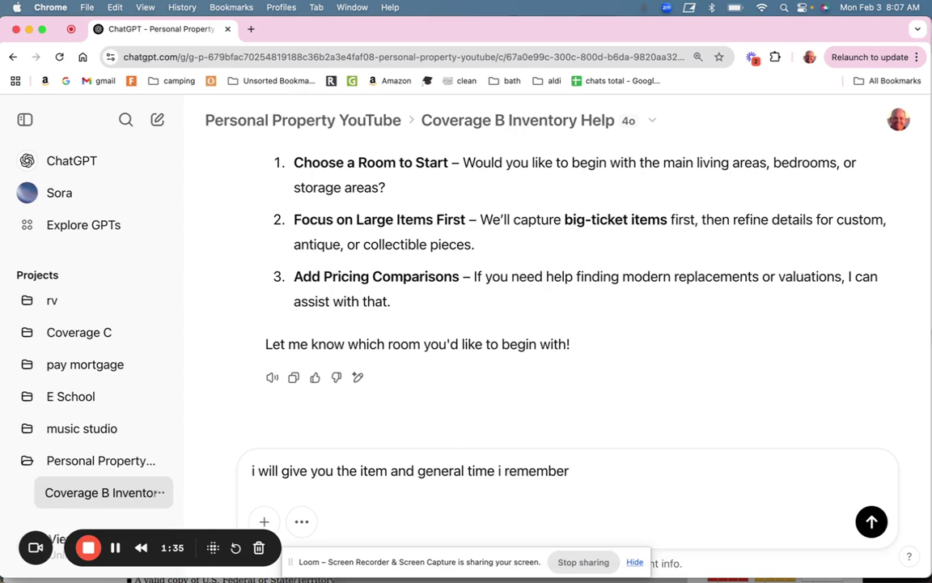
type("acquiring ")
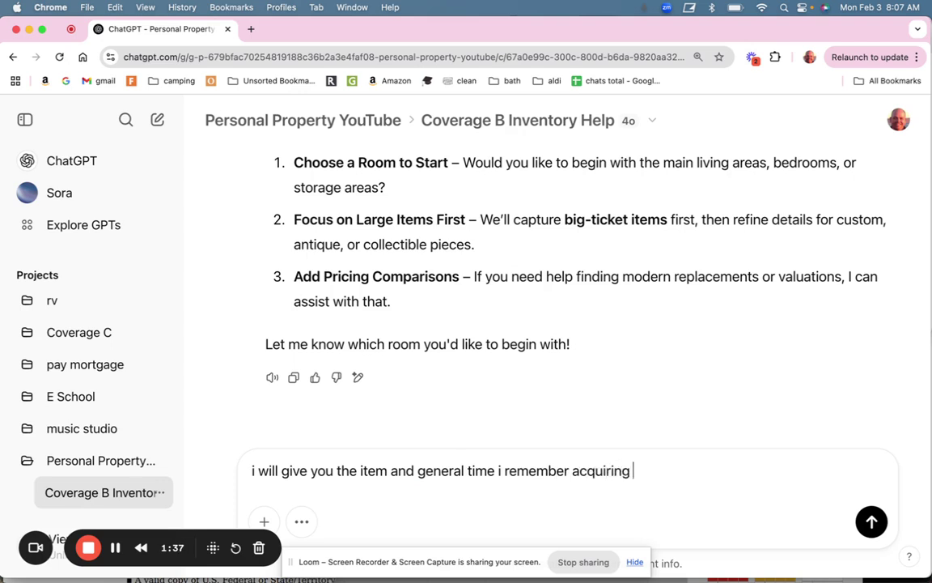
type("it or its ge")
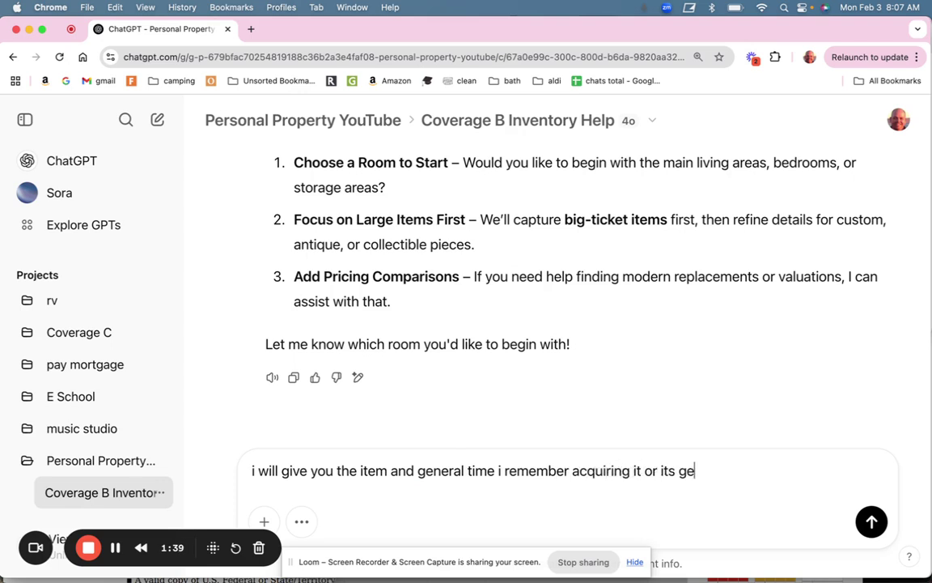
type("neral age. I w")
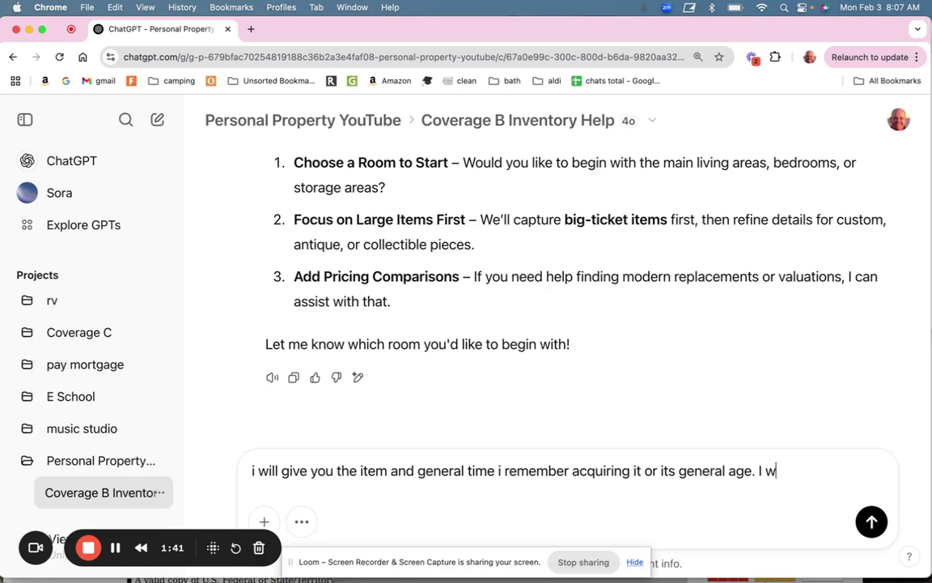
type("ant you to list")
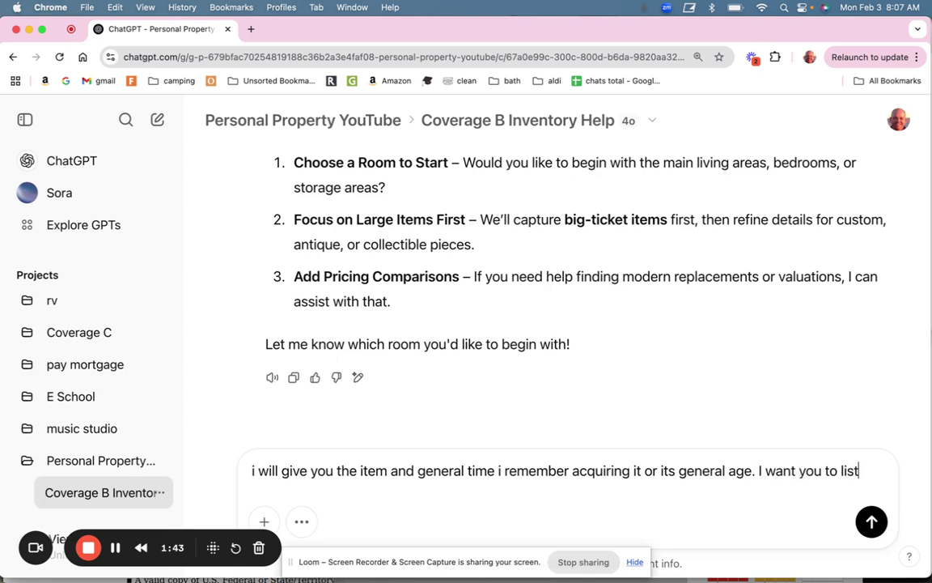
type(" the conditi")
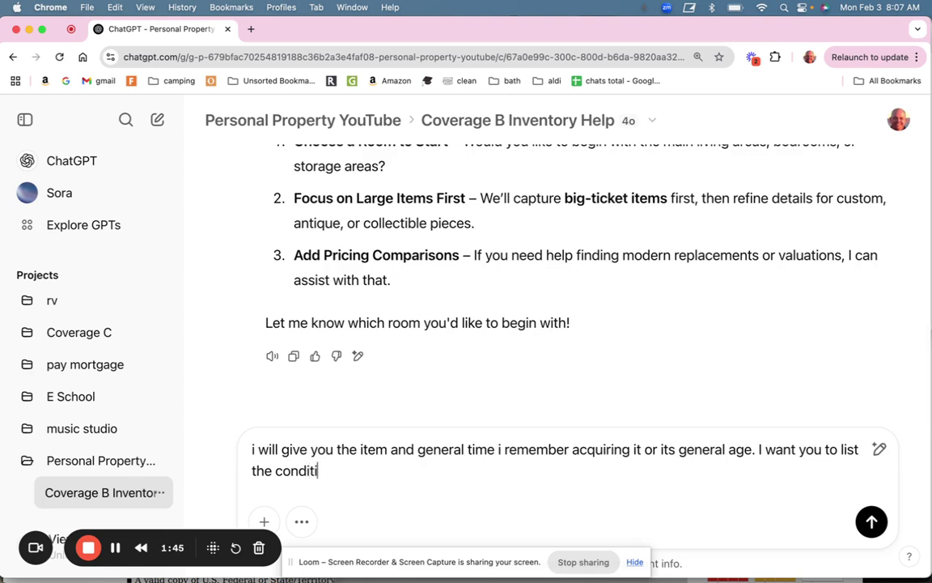
type("on as i describe, t")
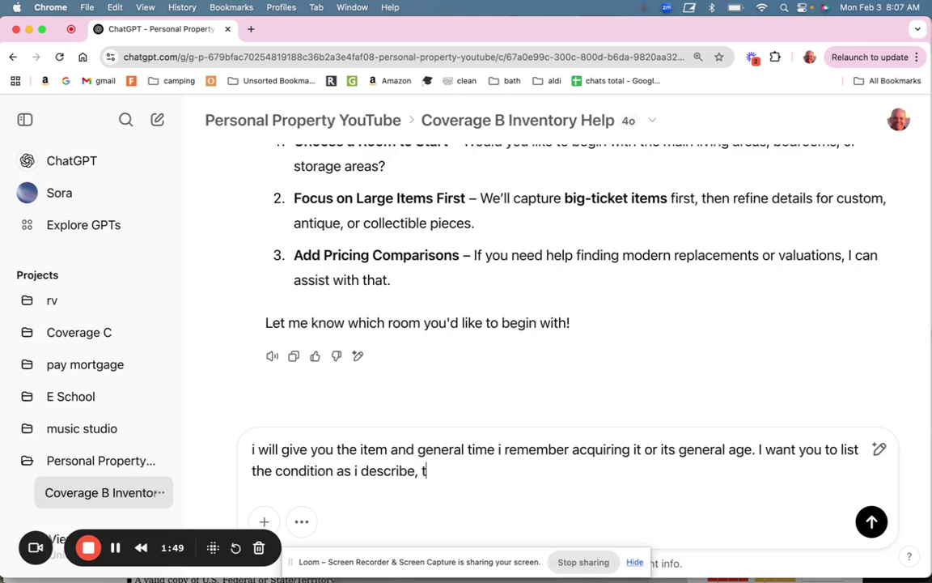
type("o tell about h")
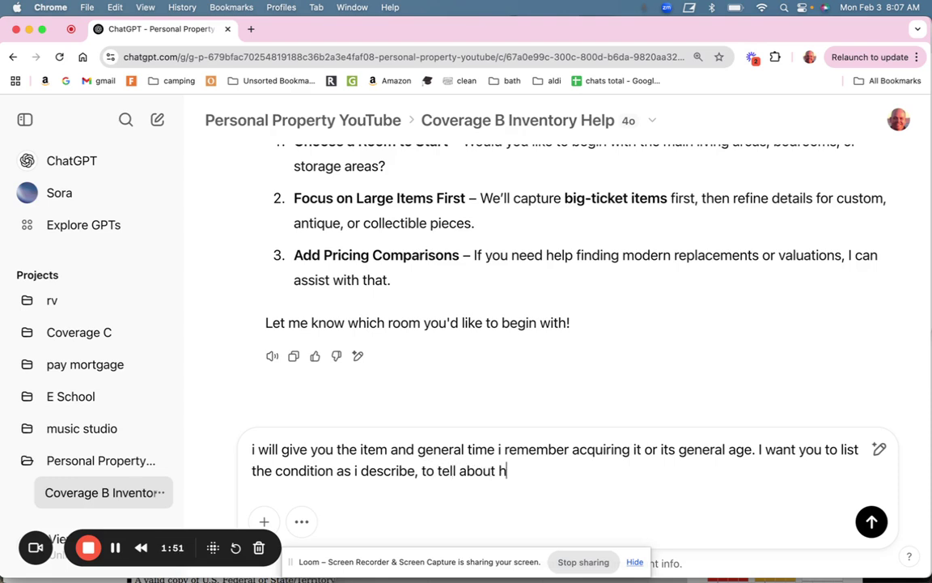
type("ow it was used i")
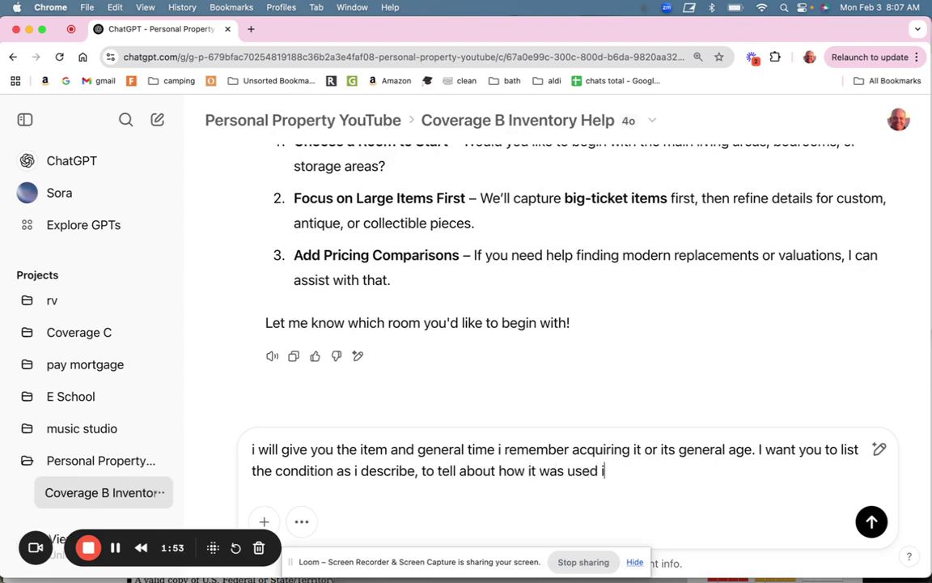
type("f it was a tech item")
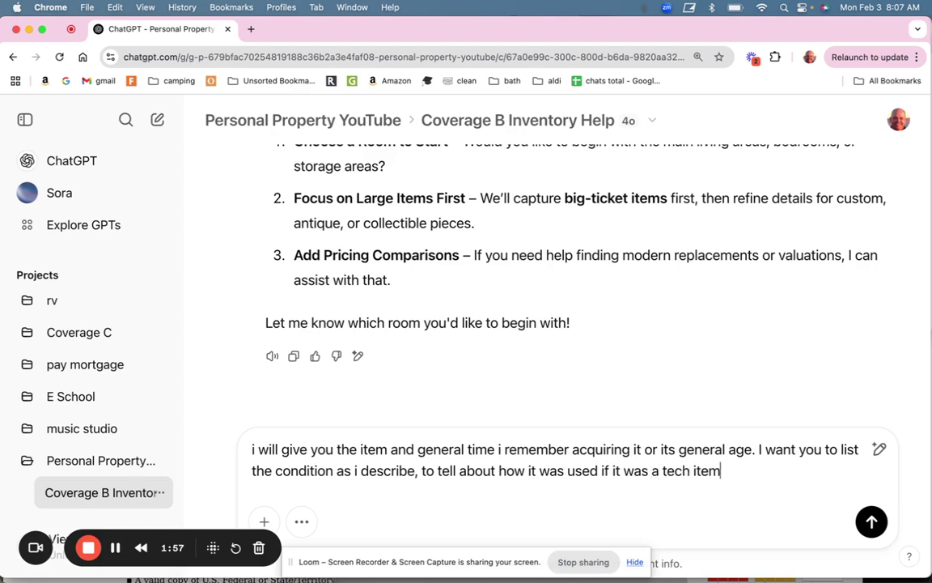
type(", and to look up a comp")
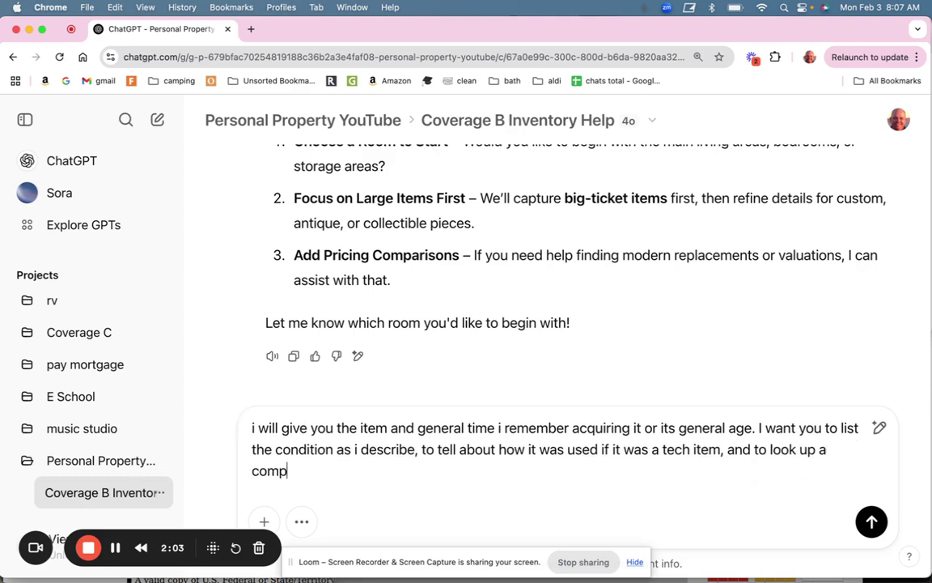
type("arab")
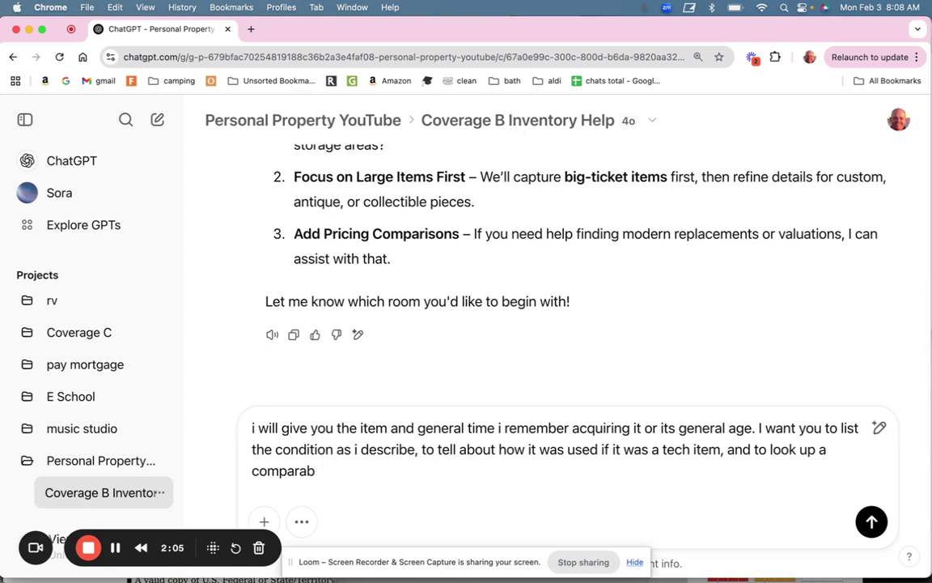
type("elle item or modern replacement. I want")
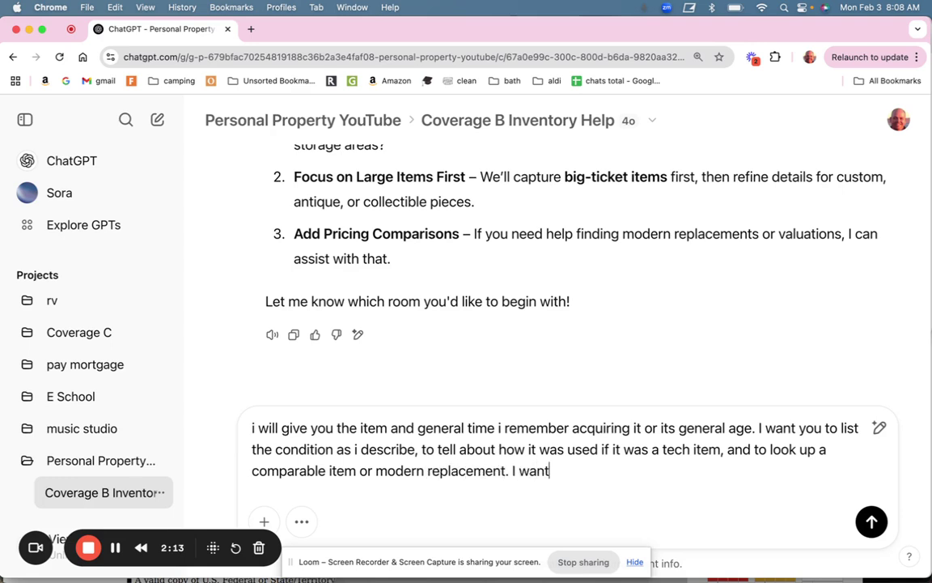
type(" you to list teh")
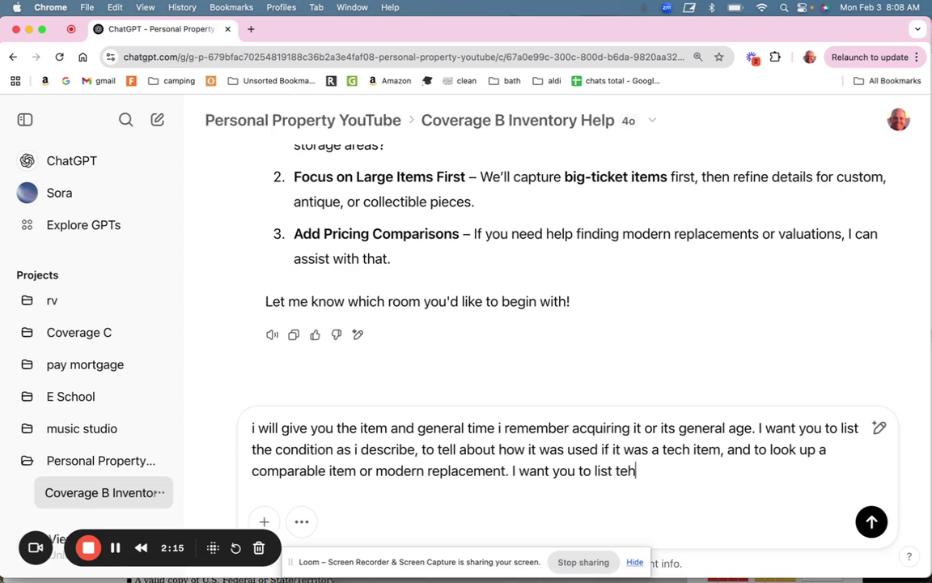
key("BackSpace")
key("BackSpace")
type("he highest price ")
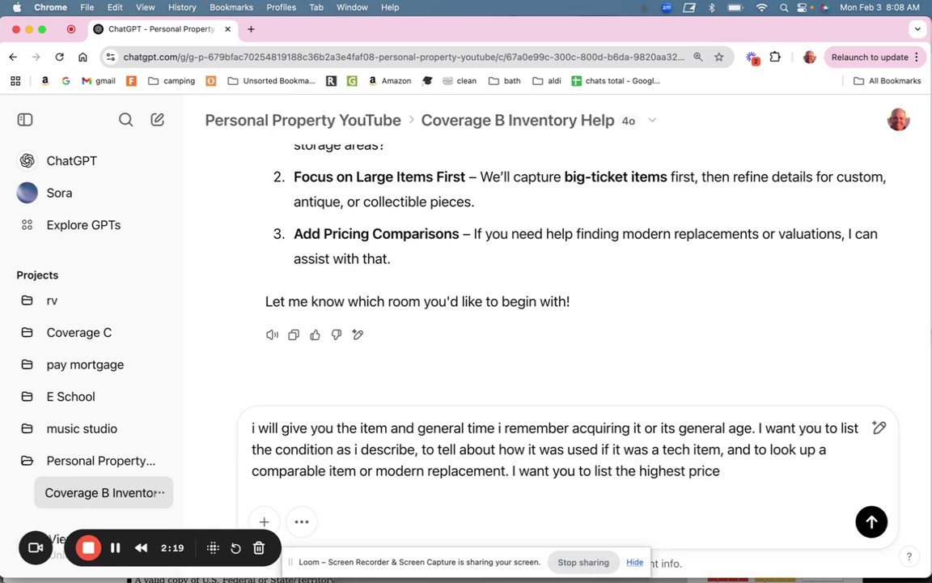
type("only for")
type(" that item.")
type(" I want you to ")
type("give me a c")
type("lickab")
key("BackSpace")
key("BackSpace")
type("ckable link for the replacement item.")
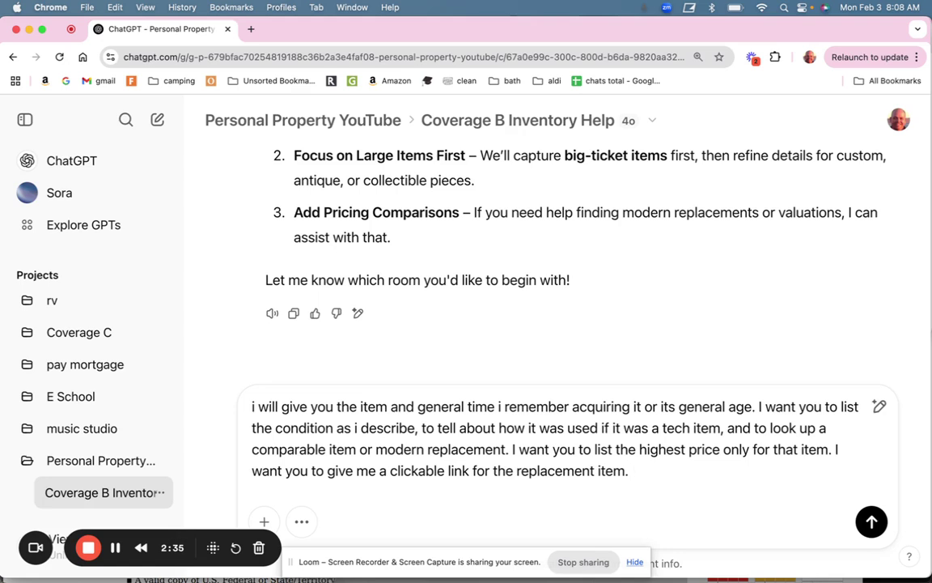
type("Lets try one ")
type("exsam")
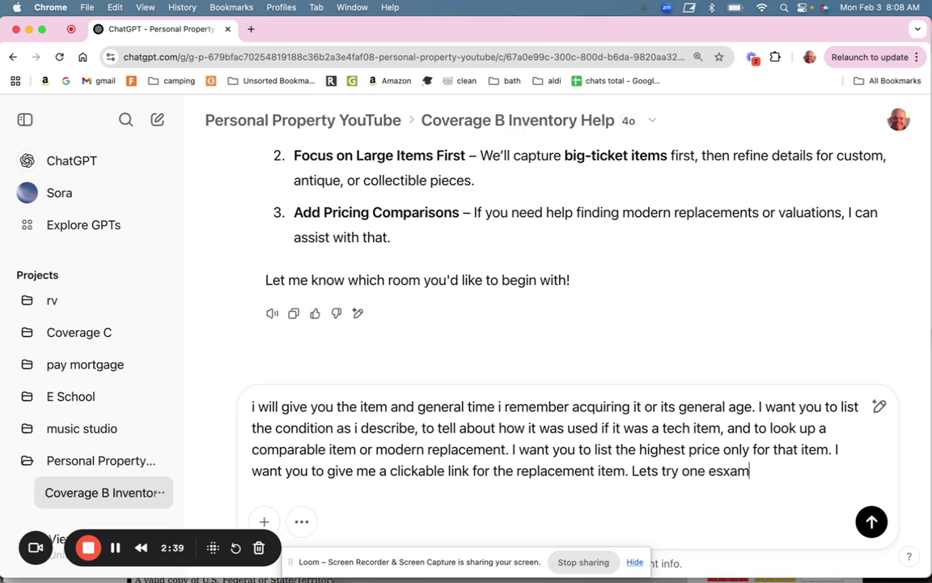
key("BackSpace")
key("BackSpace")
key("BackSpace")
Step: Send the per-item instructions, then draft a note: unstated ages are recent; antiques get market value
type("ample.")
key("Return")
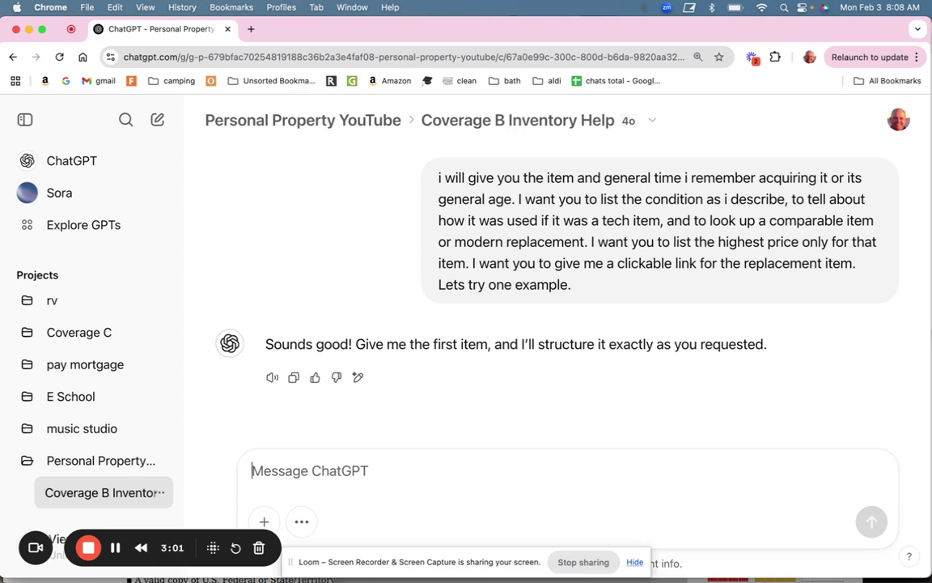
type("if idont tell you t")
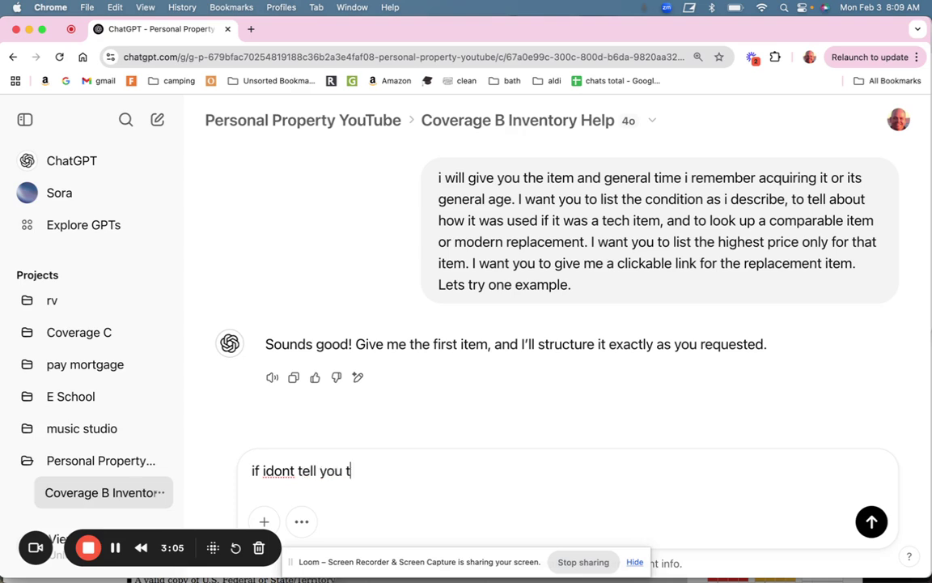
type("he age th")
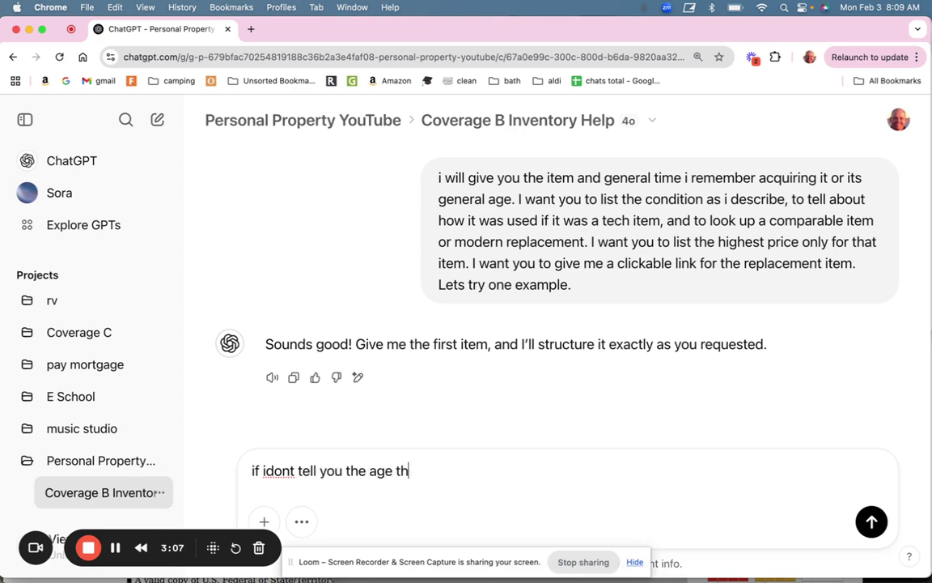
type("en you can ")
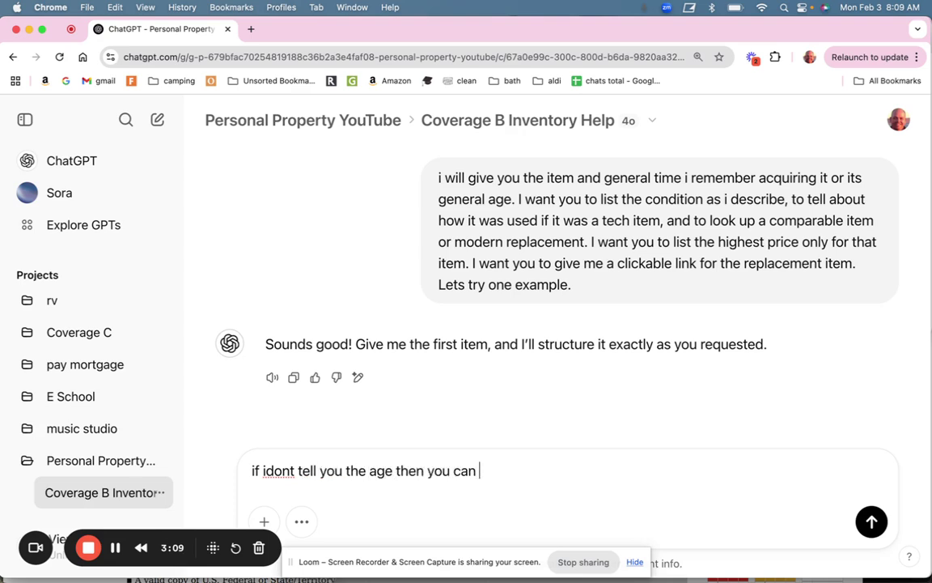
type("say recent purc")
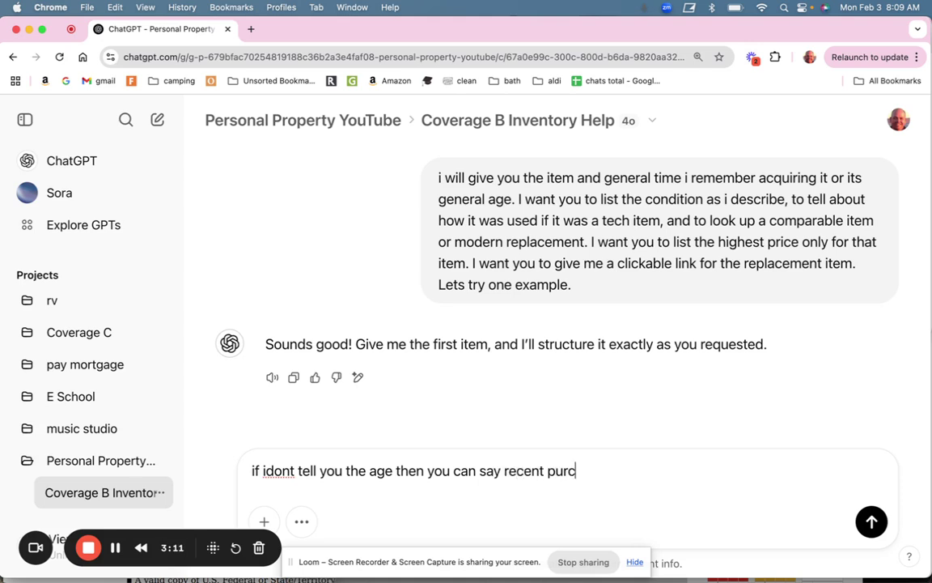
type("hase")
key("BackSpace")
key("BackSpace")
key("BackSpace")
key("BackSpace")
key("BackSpace")
key("BackSpace")
key("BackSpace")
key("BackSpace")
type(", it it is a custom or an")
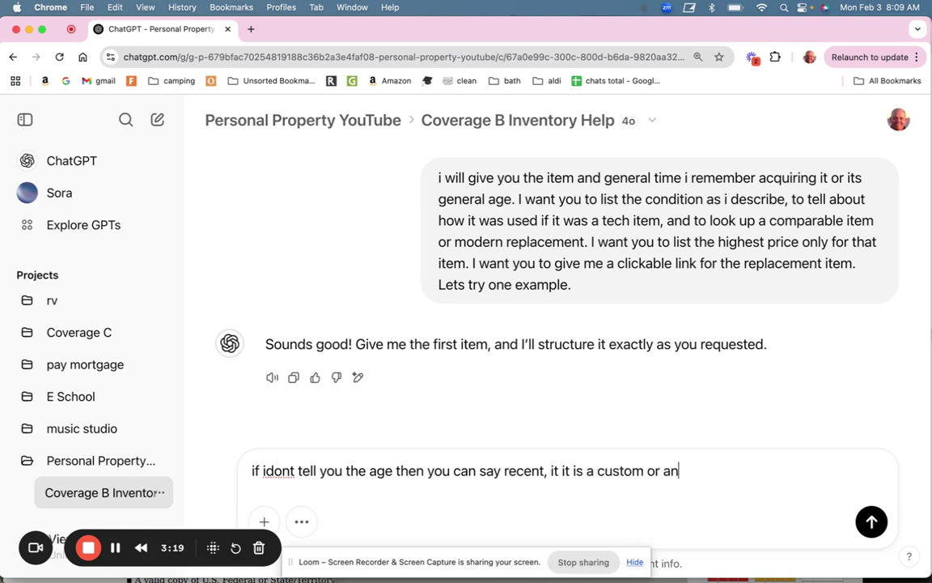
type("qique item")
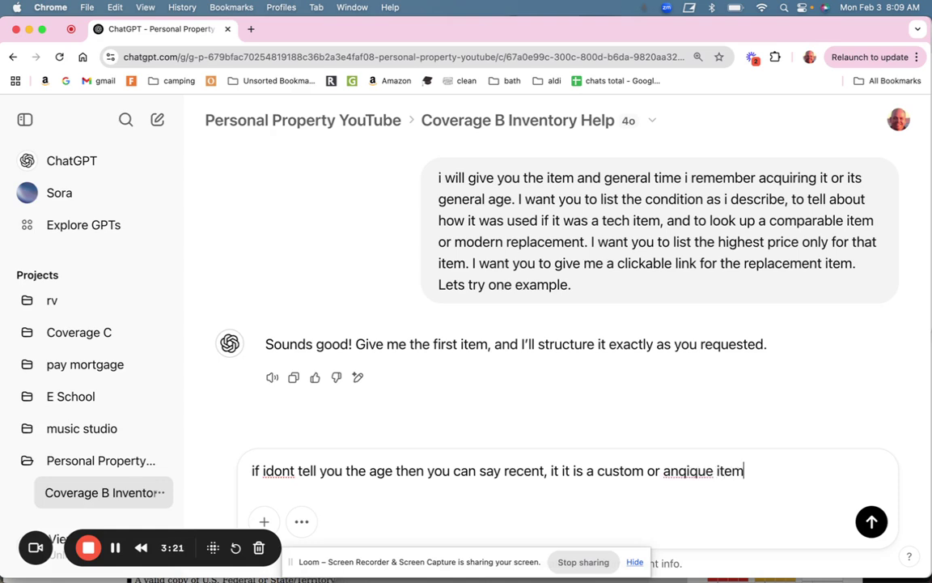
type(" then researech")
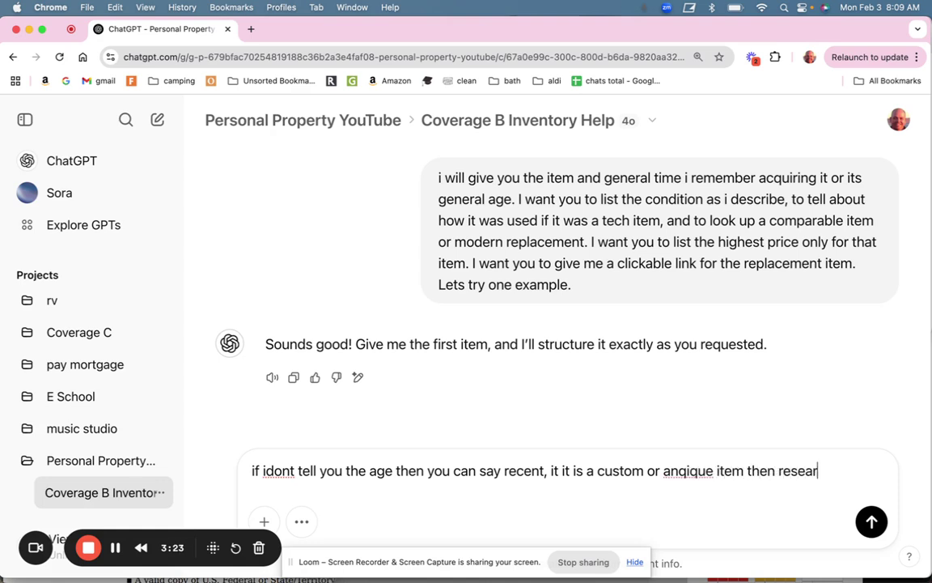
key("BackSpace")
key("BackSpace")
key("BackSpace")
type("ch current market value.")
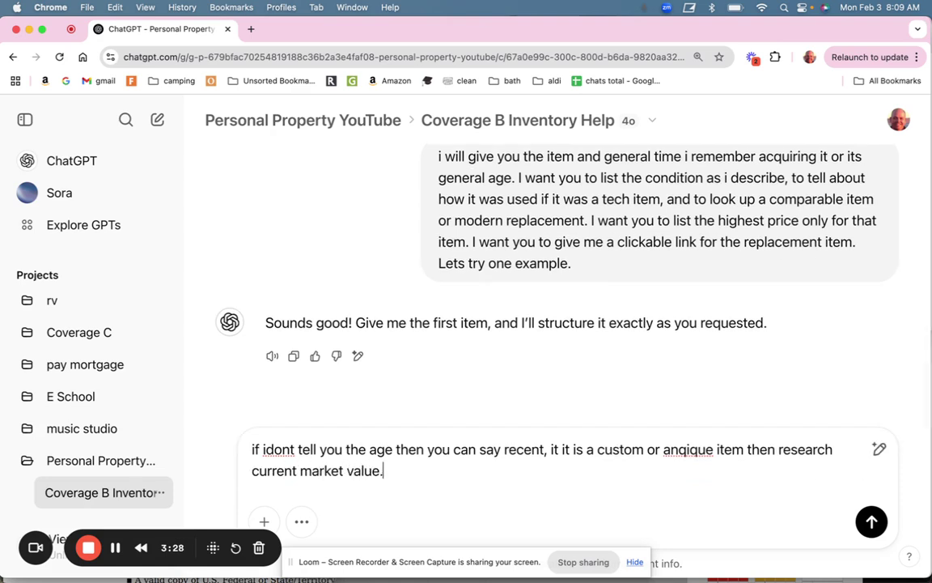
Step: Send the age and antique note, then ask to start with the living room
key("Return")
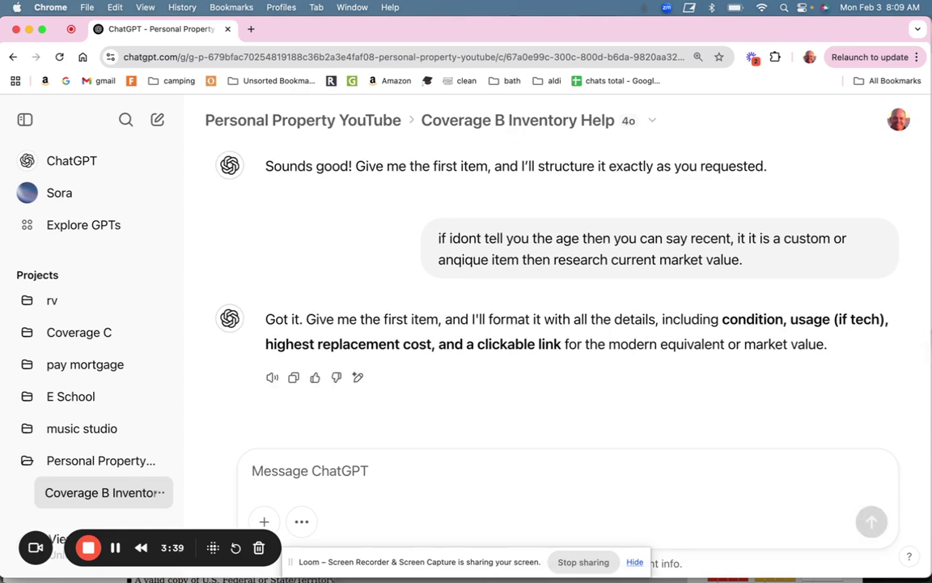
type("les")
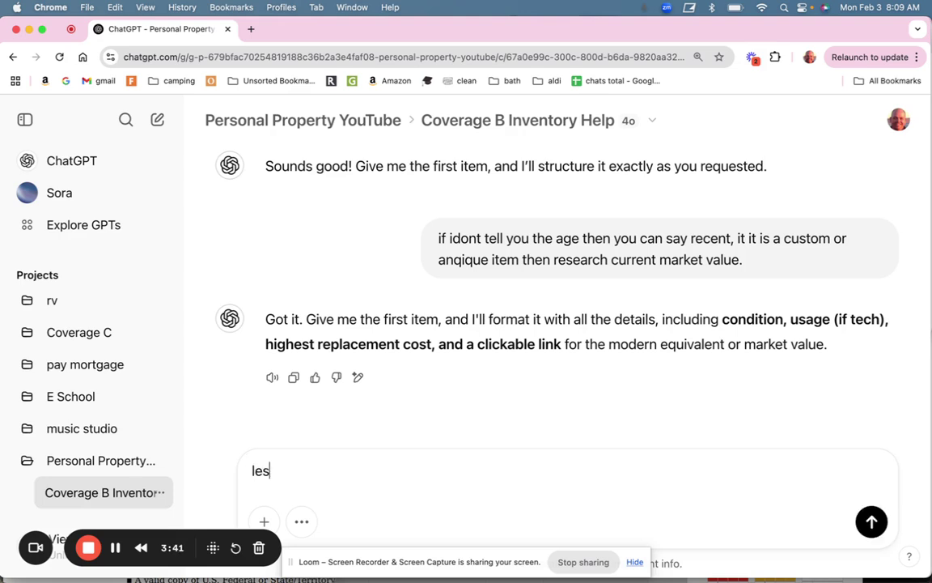
type(" stats start with the ")
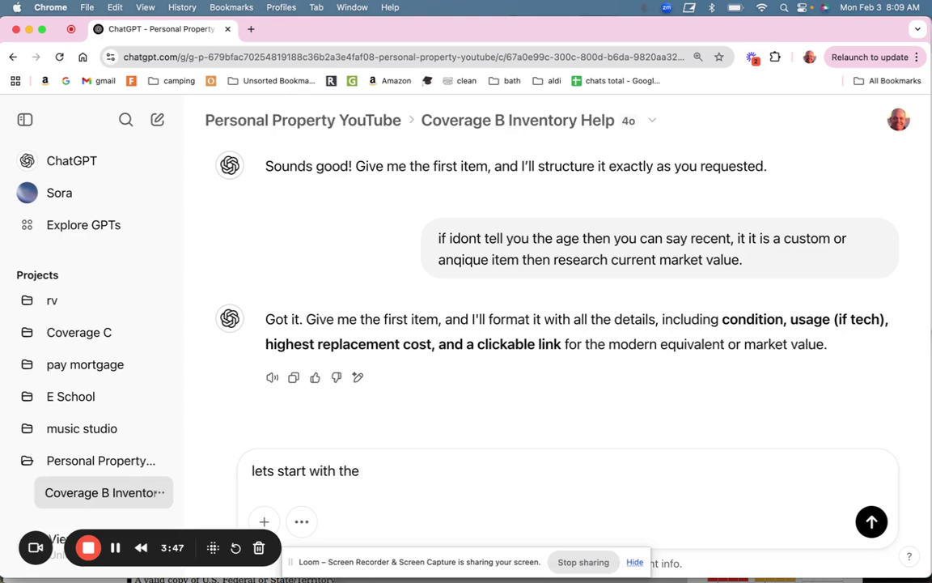
type("living room.")
key("Return")
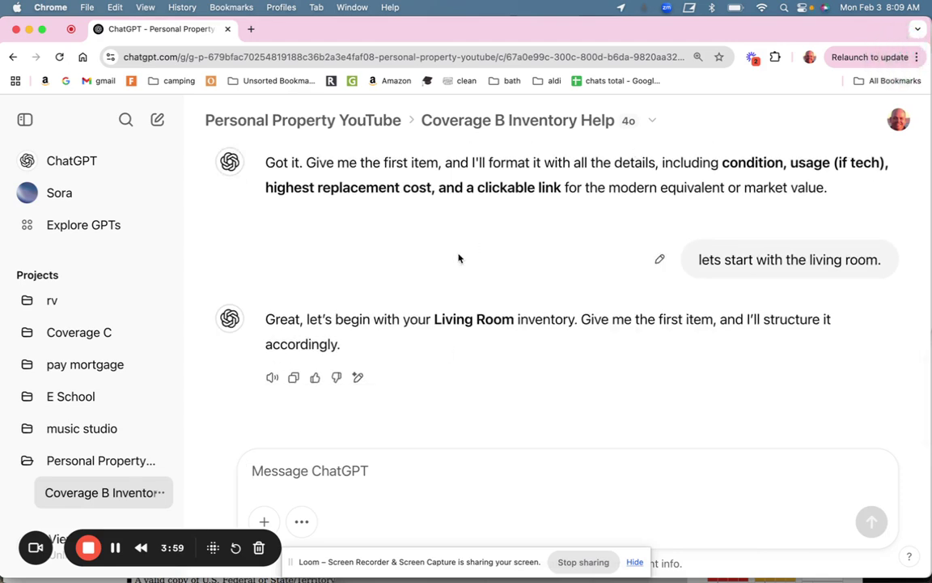
Step: Submit a new Panasonic frame TV as the first living-room item
type("i have a new ")
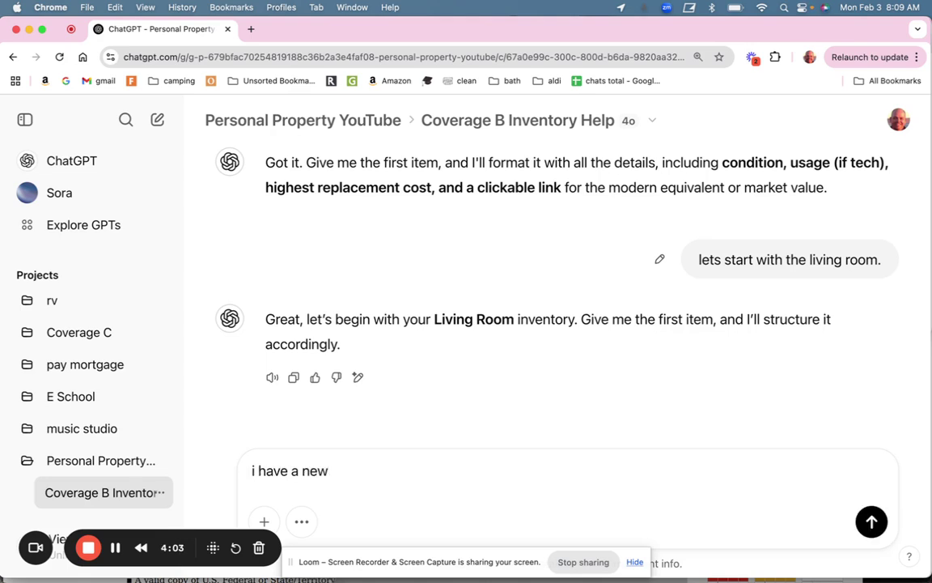
type("panasonic framed tv about 4")
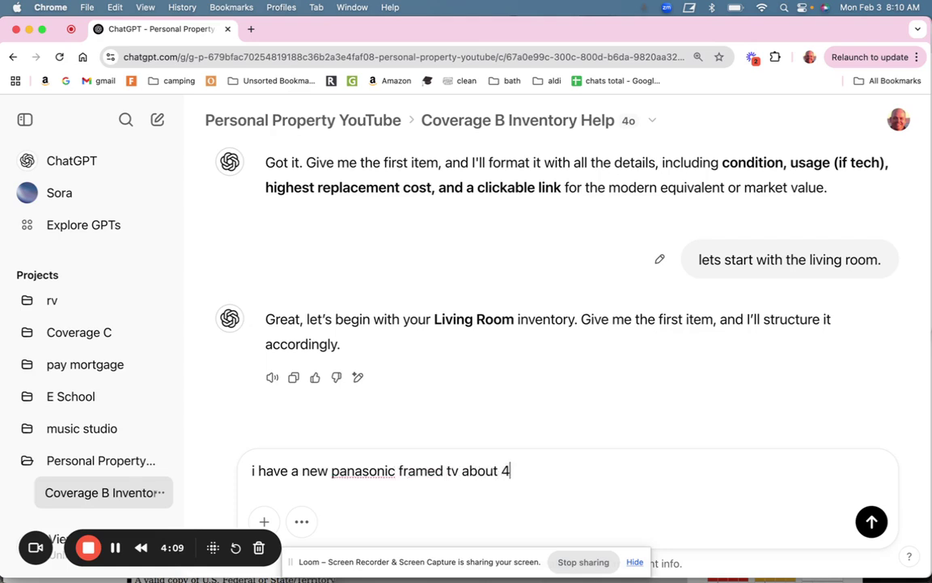
type("0")
left_click(442, 472)
key("BackSpace")
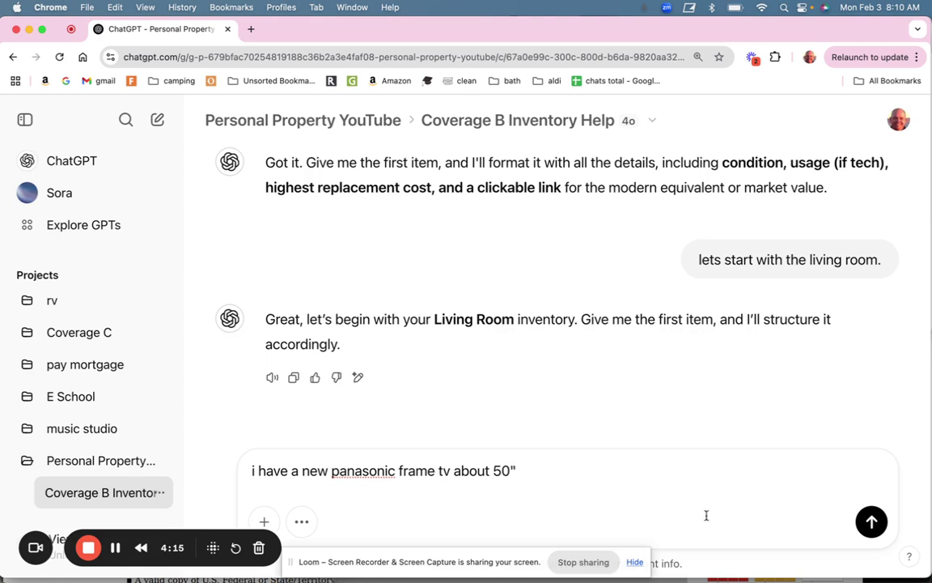
left_click(870, 521)
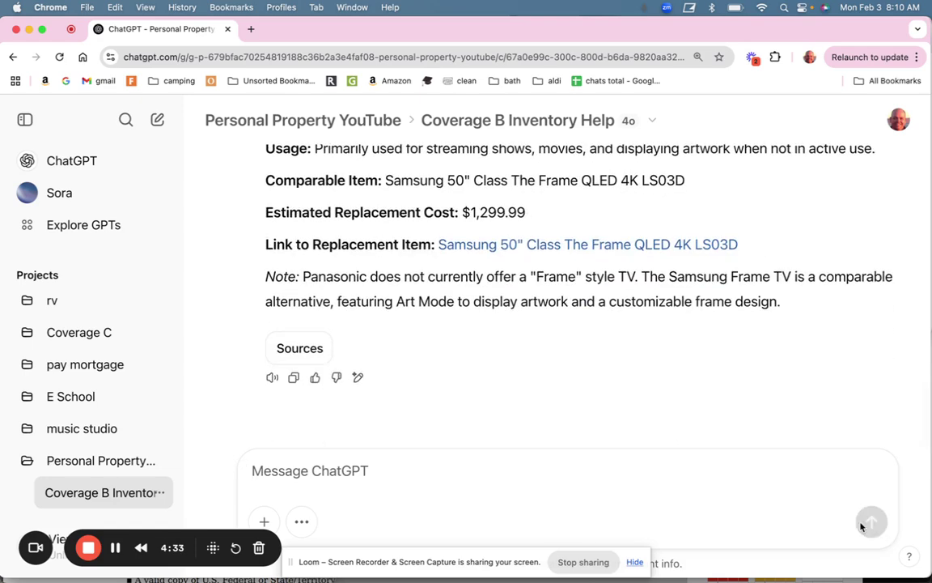
Step: Draft a three-column table request: description with age in words, RCV or market value, clickable link
type("can ")
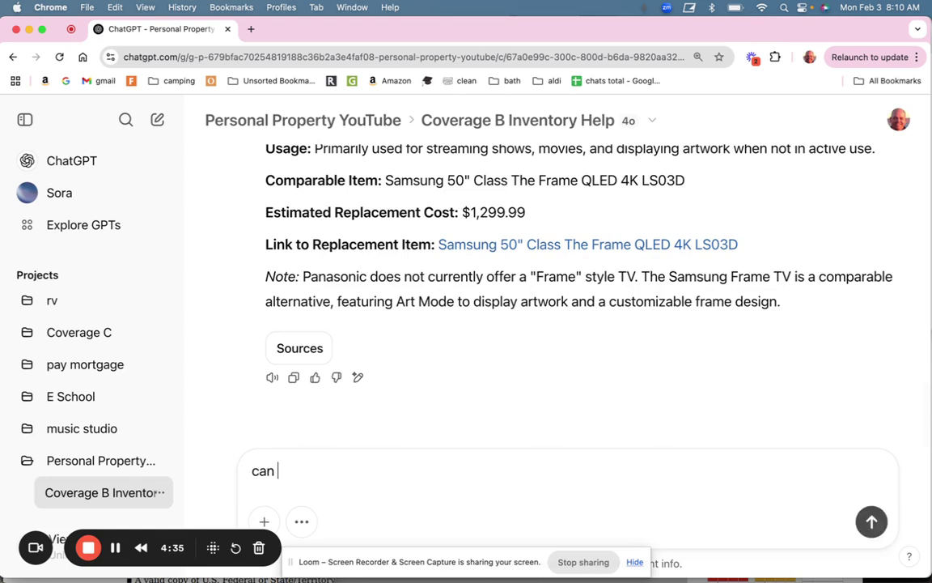
type("you display this in a three columb t")
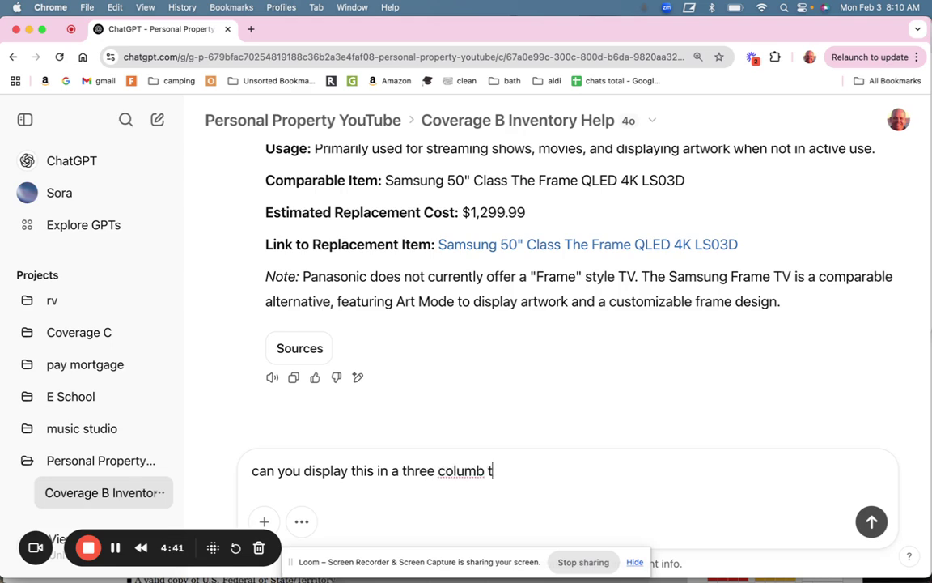
key("BackSpace")
key("BackSpace")
key("BackSpace")
type("nb")
type("table with the f")
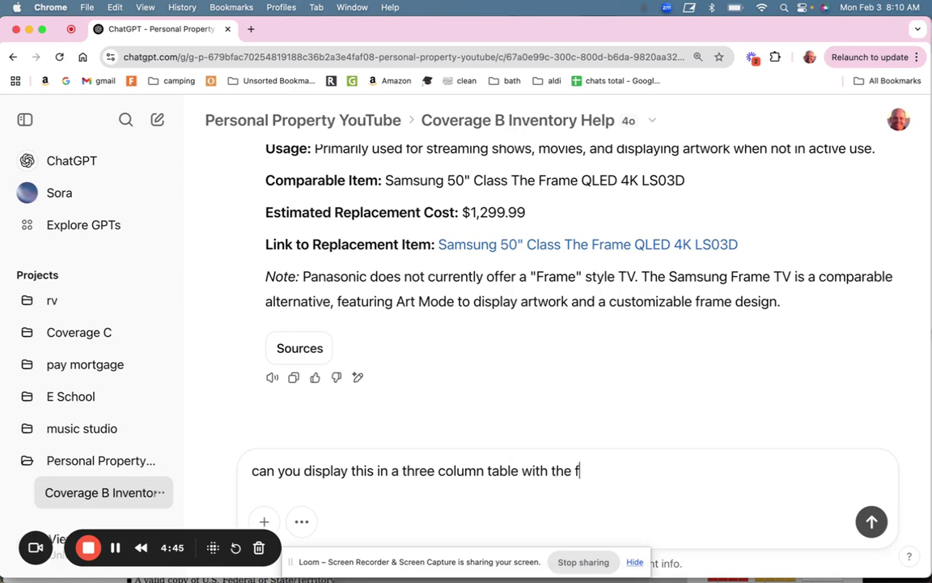
type("irst column being the ")
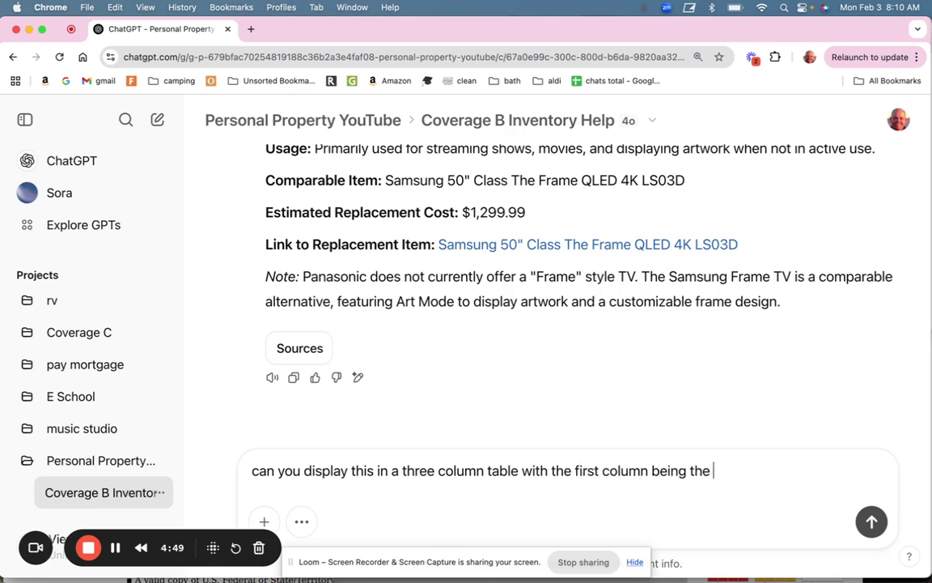
type("description i")
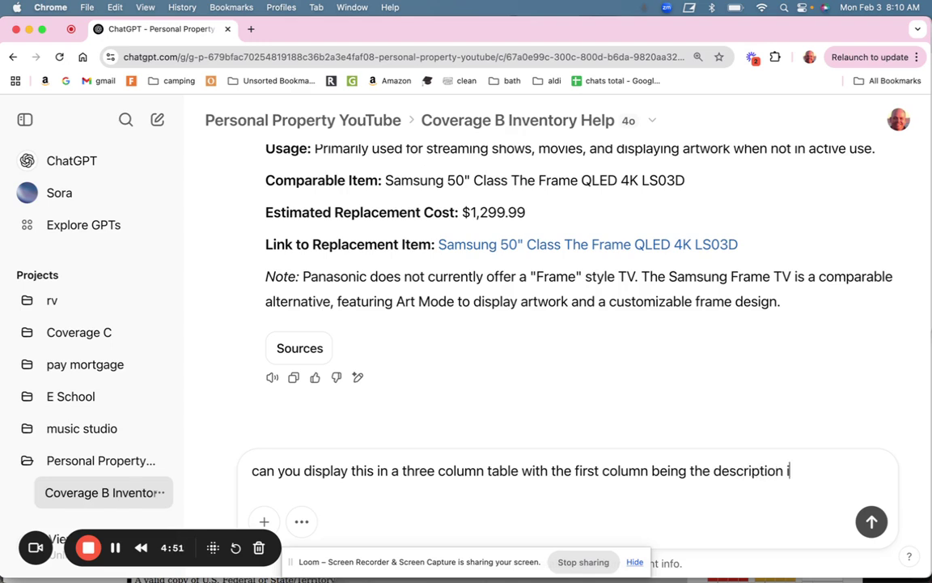
type("cnluding the a")
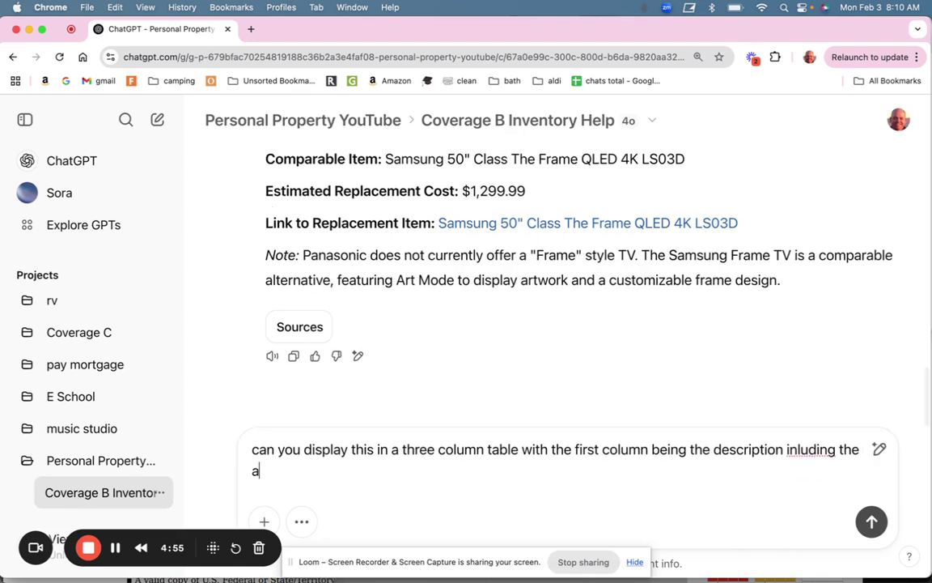
type("ge and general")
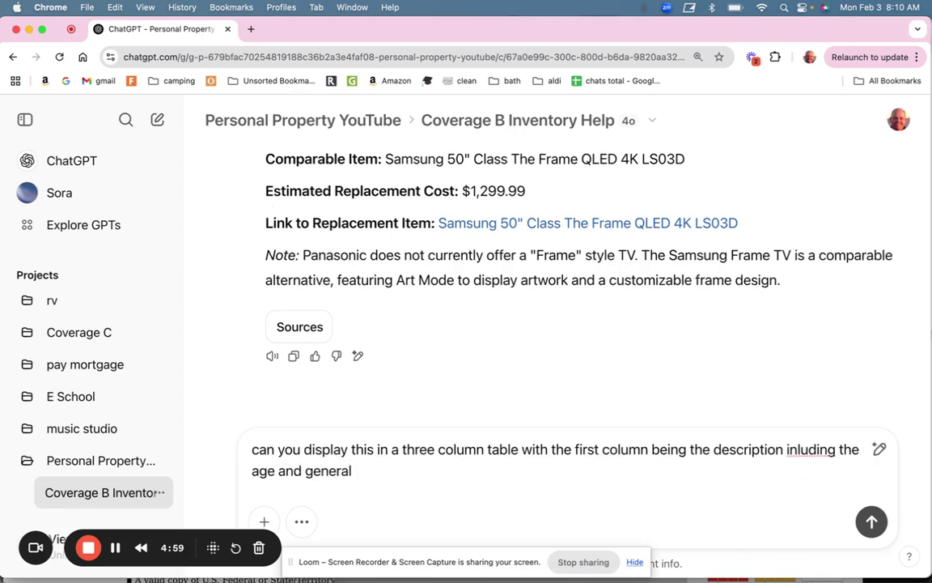
key("BackSpace")
key("BackSpace")
key("BackSpace")
key("BackSpace")
key("BackSpace")
key("BackSpace")
key("BackSpace")
key("BackSpace")
type("detailed infomratio")
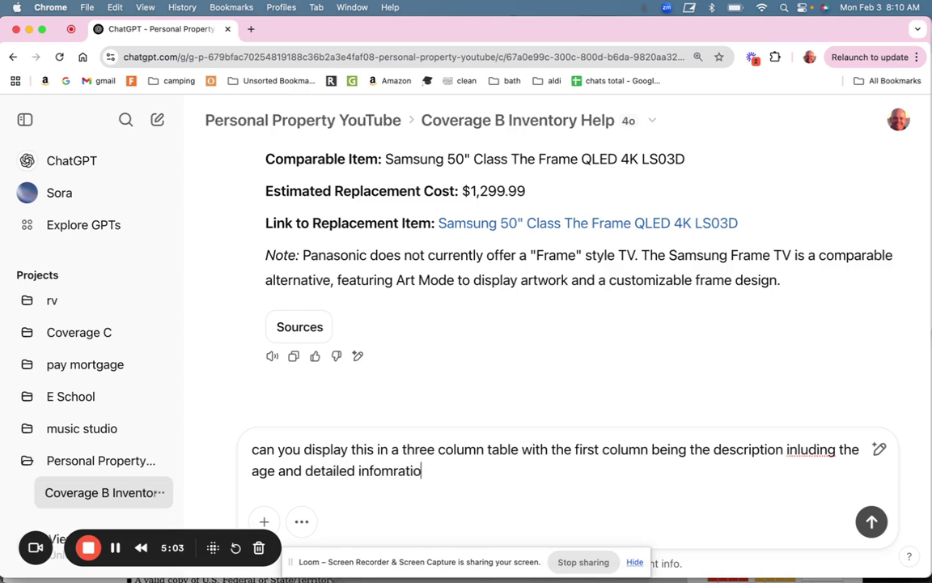
type("n. Write the a")
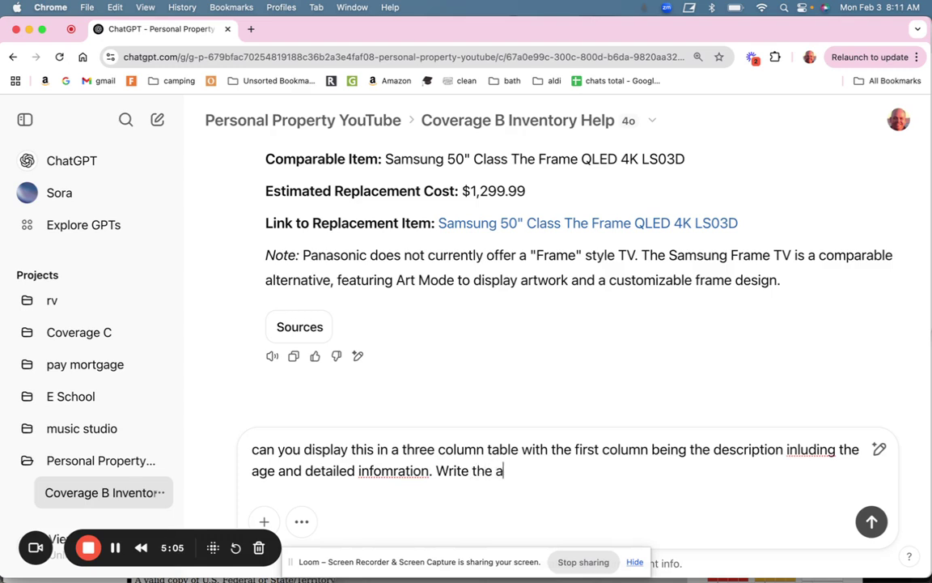
type("ge out in words,")
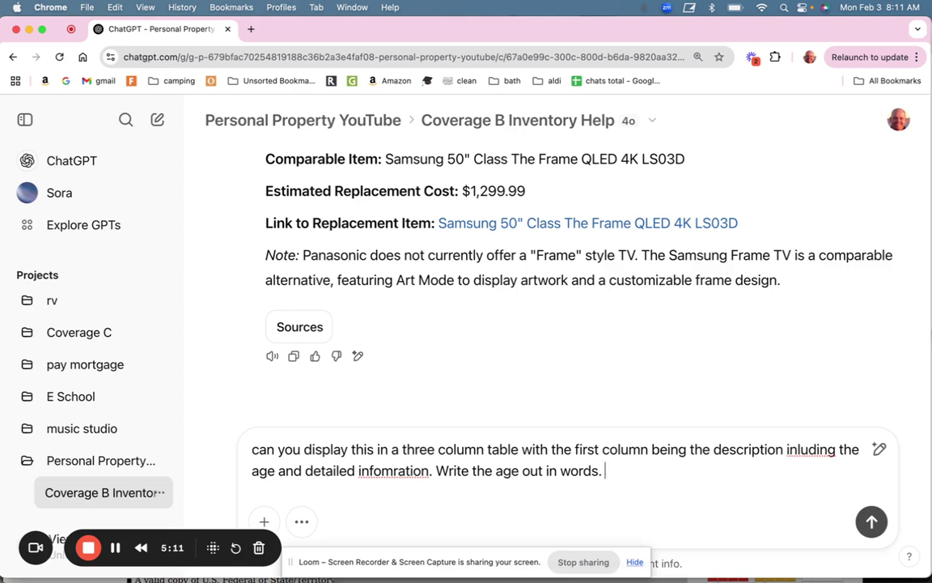
type(" In the second c")
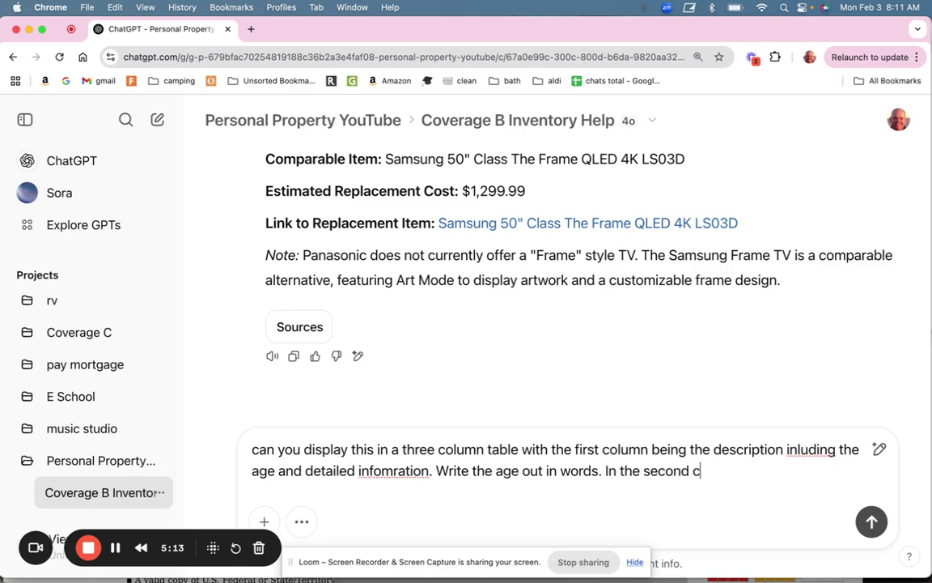
type("olumn give either th")
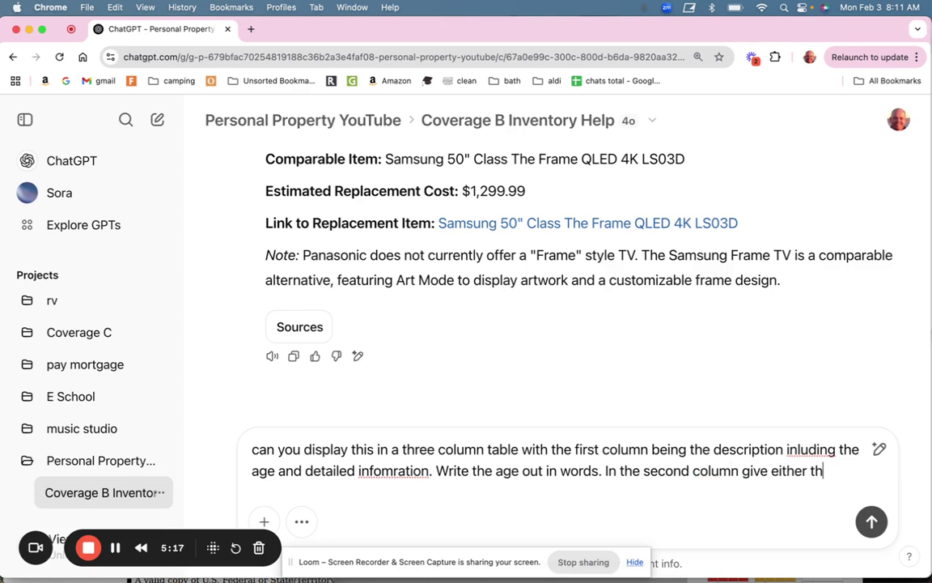
type("e rcv of a new ite")
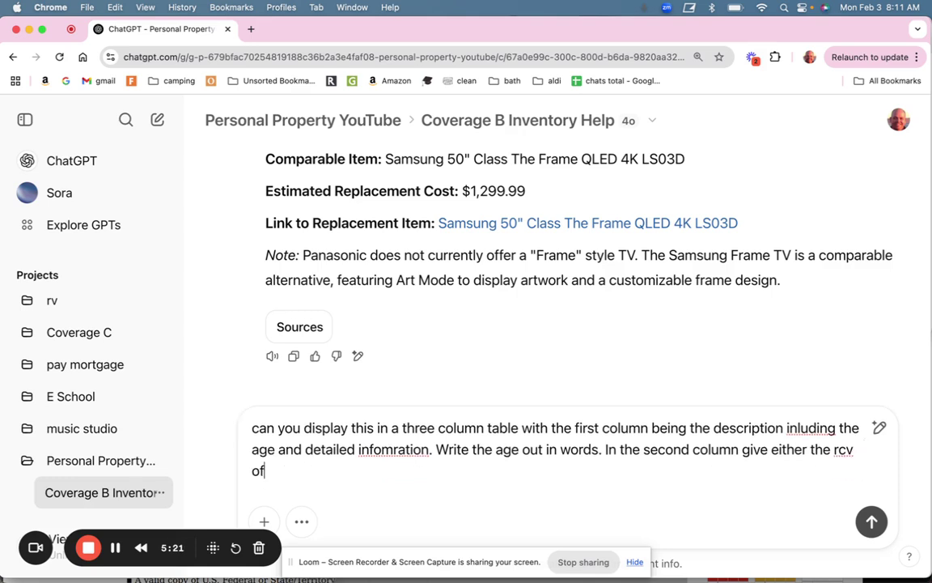
type("m or the market value of")
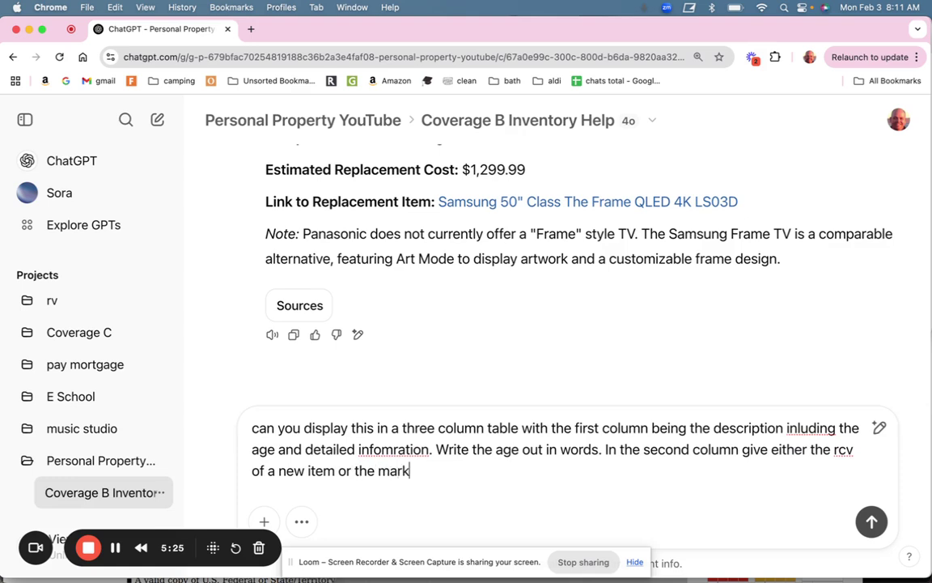
key("BackSpace")
key("BackSpace")
type("for custom, antique, or art piece")
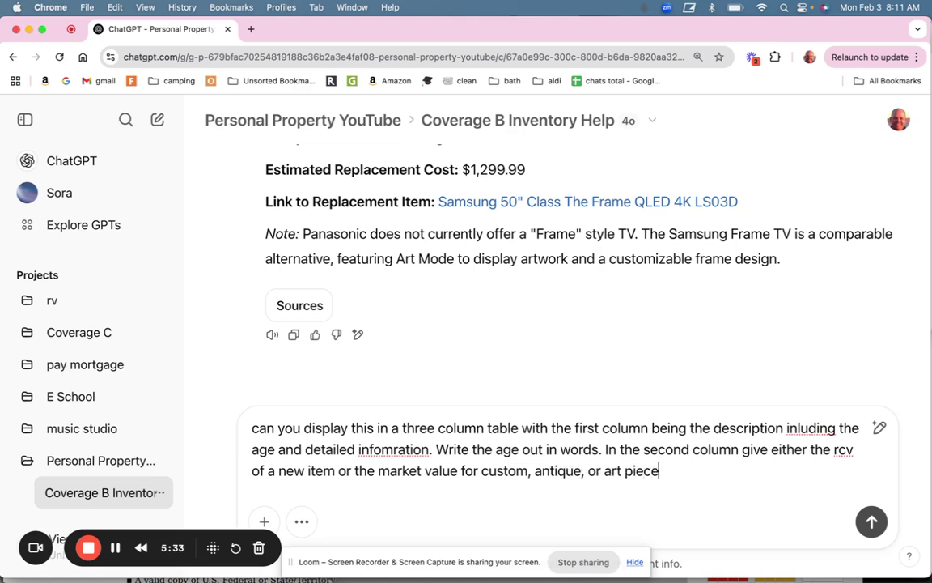
type("s. In the third ")
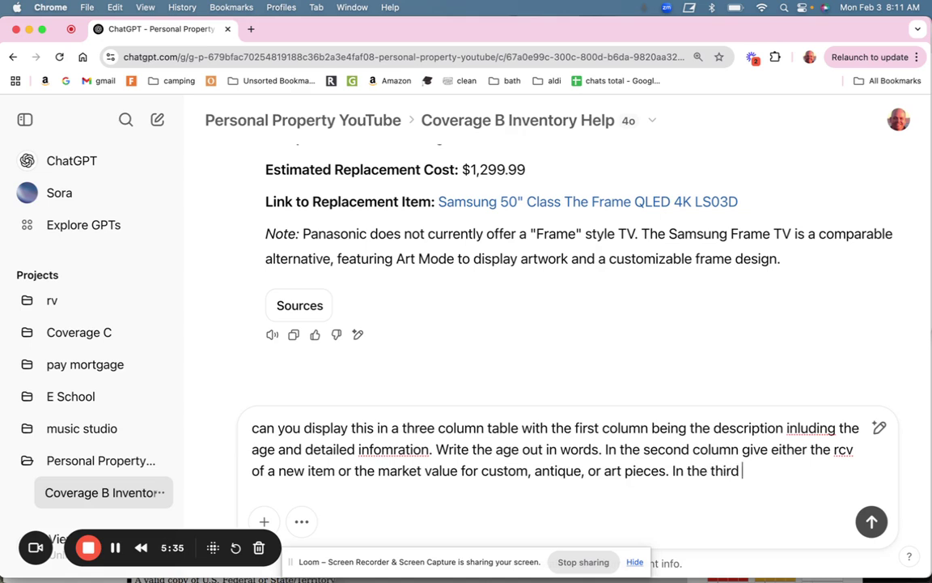
type("column give a clickabl")
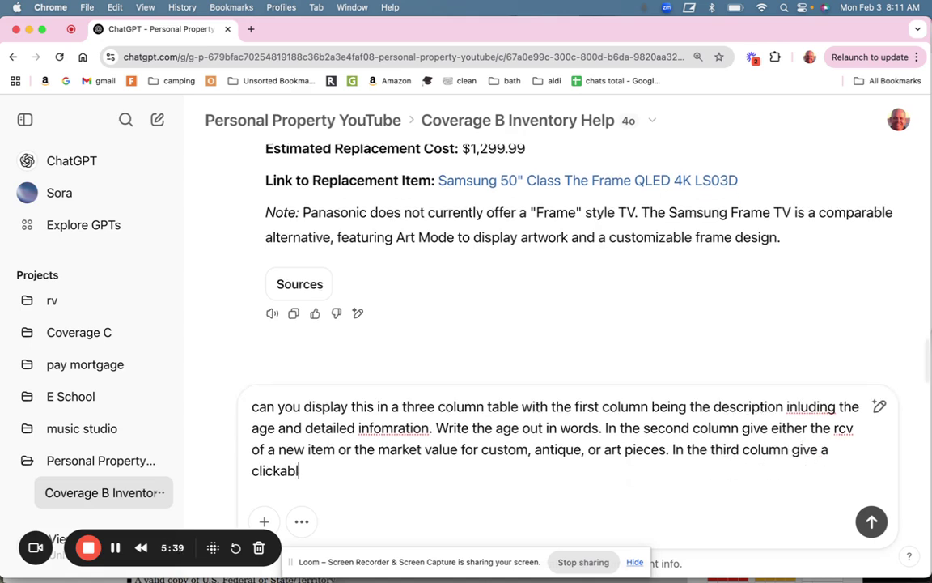
type("e link to the")
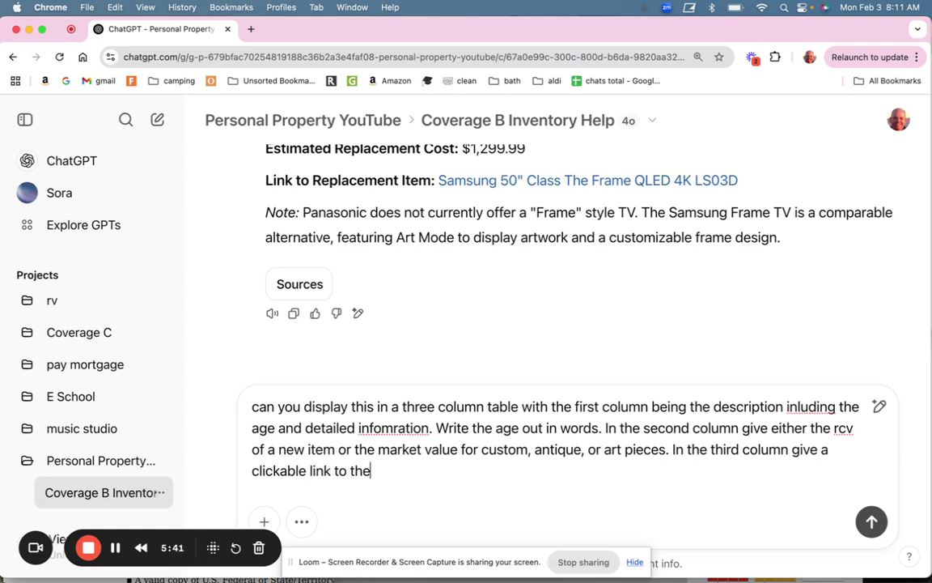
type(" item.")
Step: Send the table request and review the Panasonic Frame TV row at $1,299.99
left_click(871, 521)
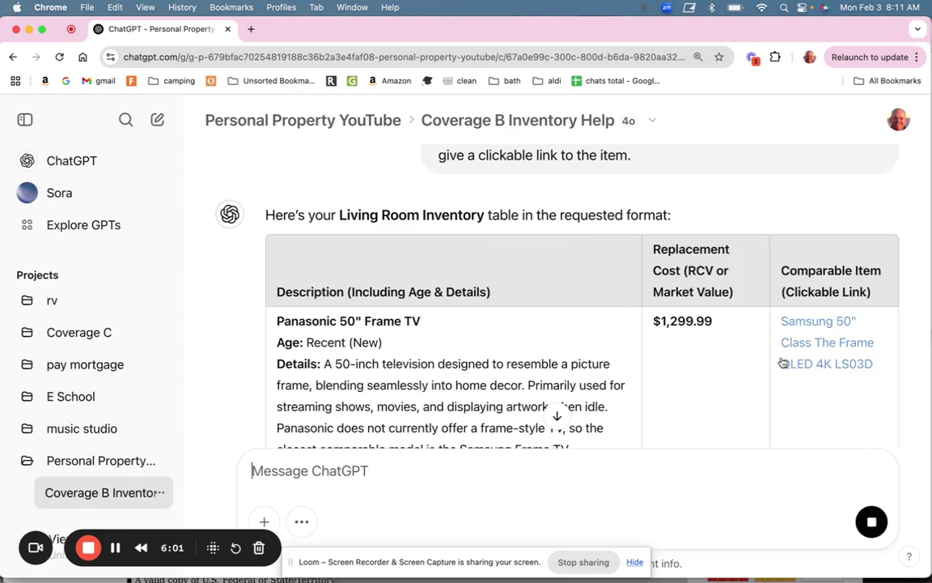
scroll(593, 282, "down", 2)
scroll(593, 283, "down", 1)
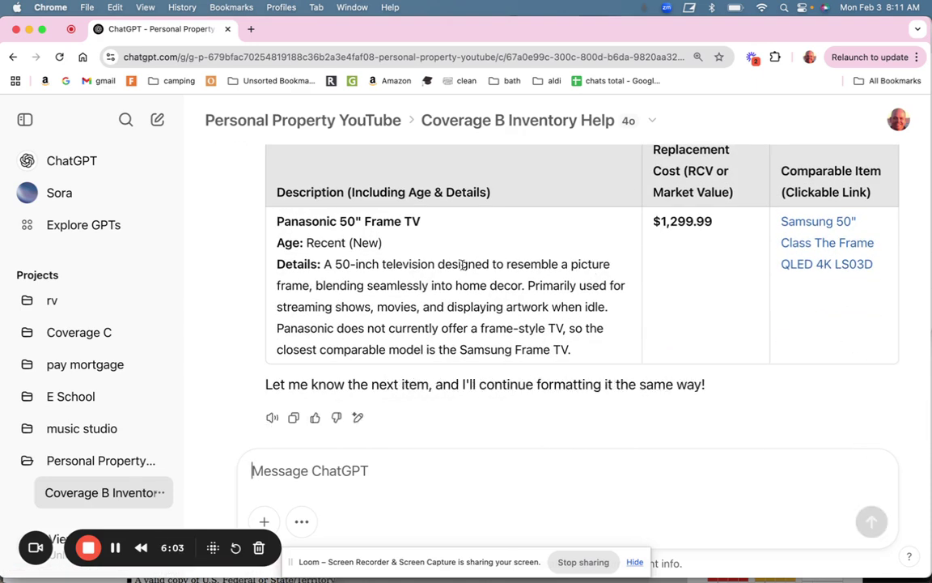
scroll(462, 266, "down", 1)
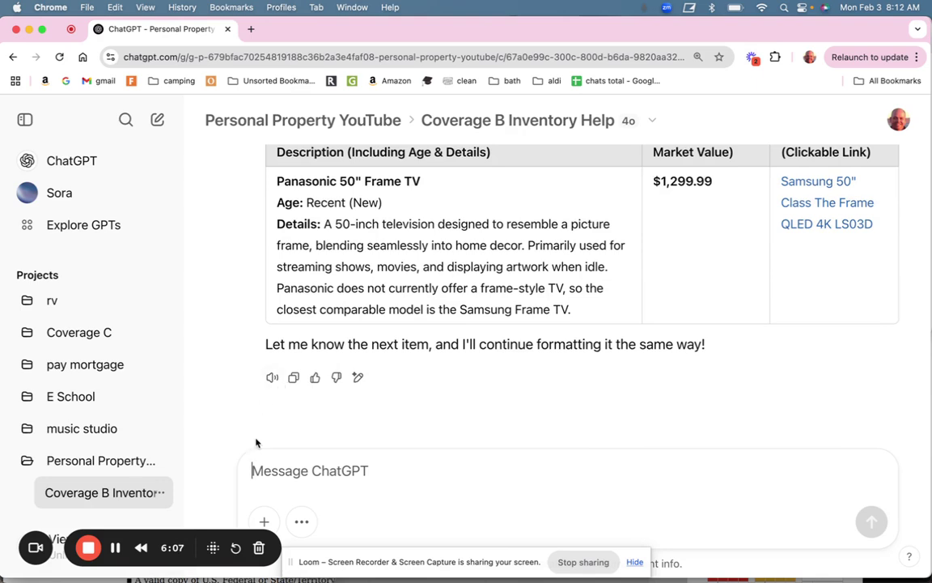
Step: Send the next items: 1910 Craftsman Morris chair, 8x10 floral Home Depot rug, pre-2012 Kindle
type("anti")
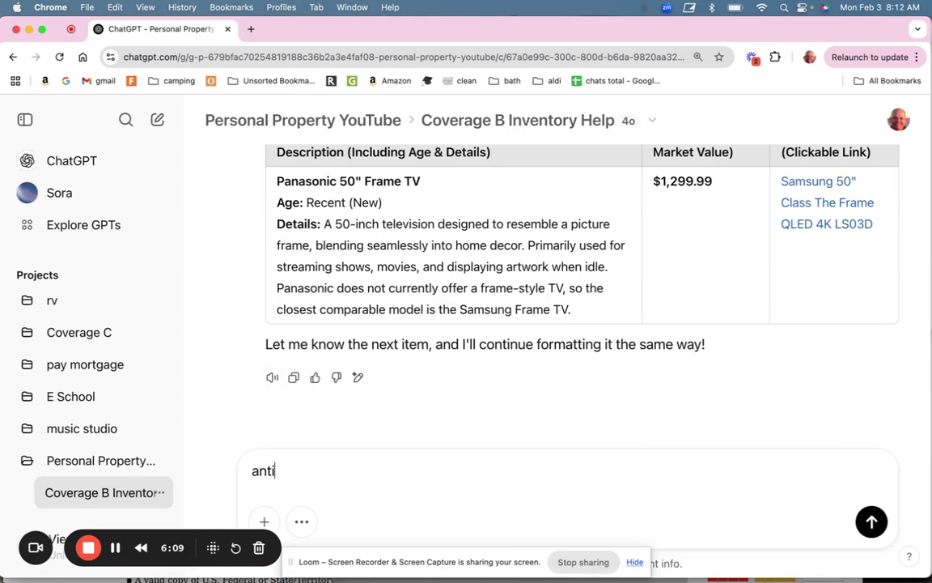
type("que morris chair from 191")
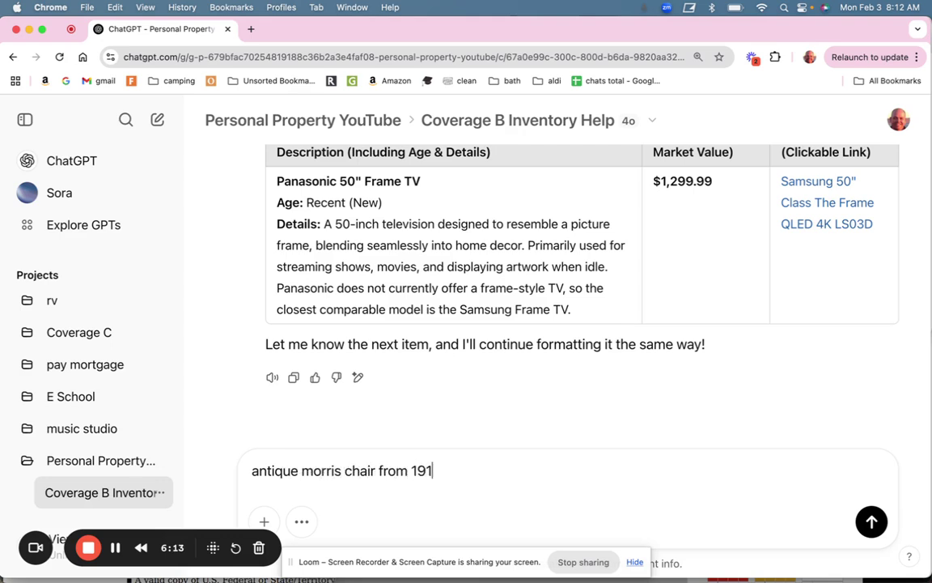
type("0 craftman style")
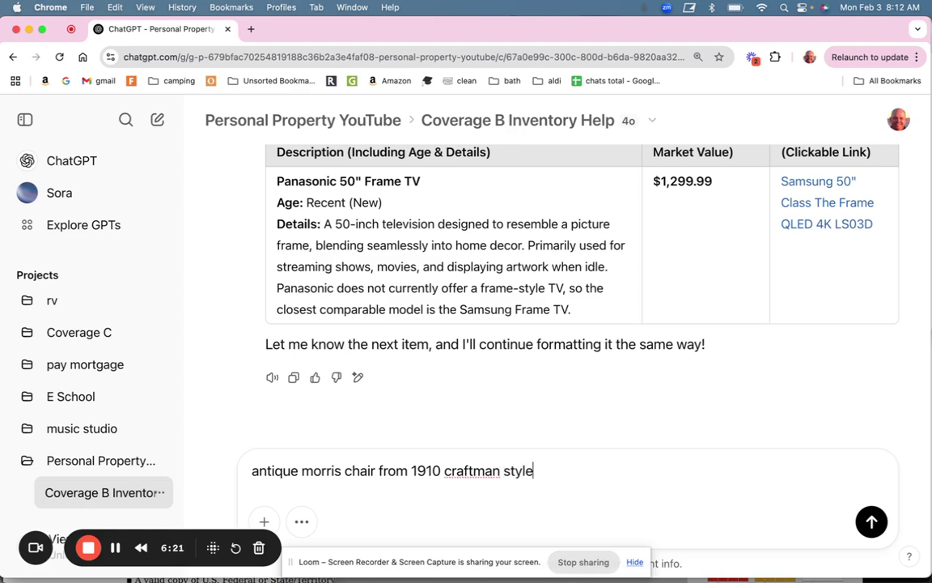
type(", rug 8x10 basi")
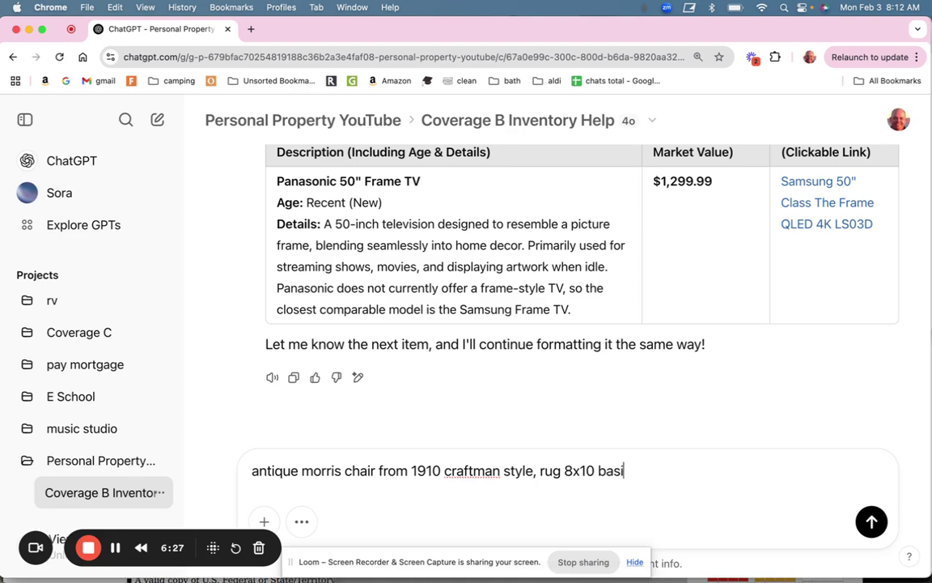
type("c from Home D")
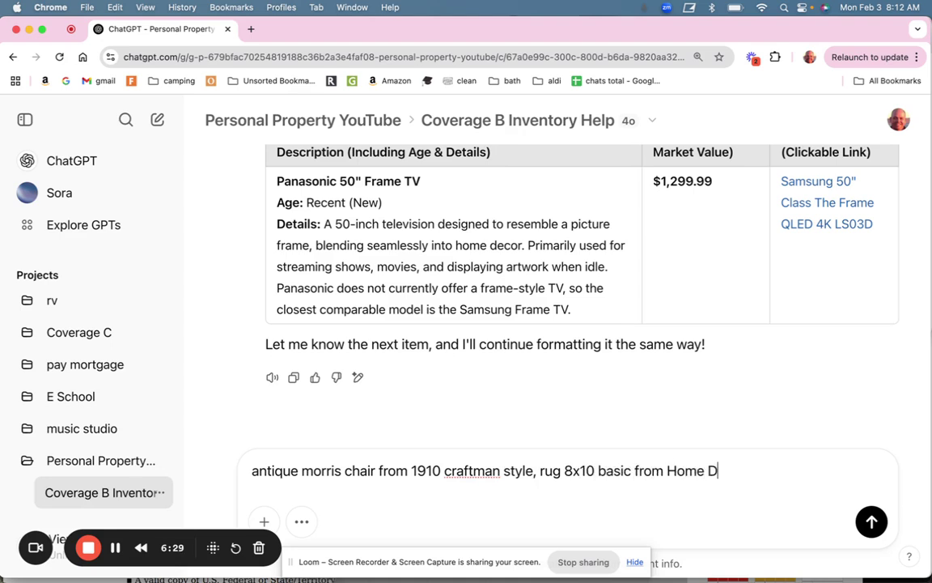
type("epot Floral ")
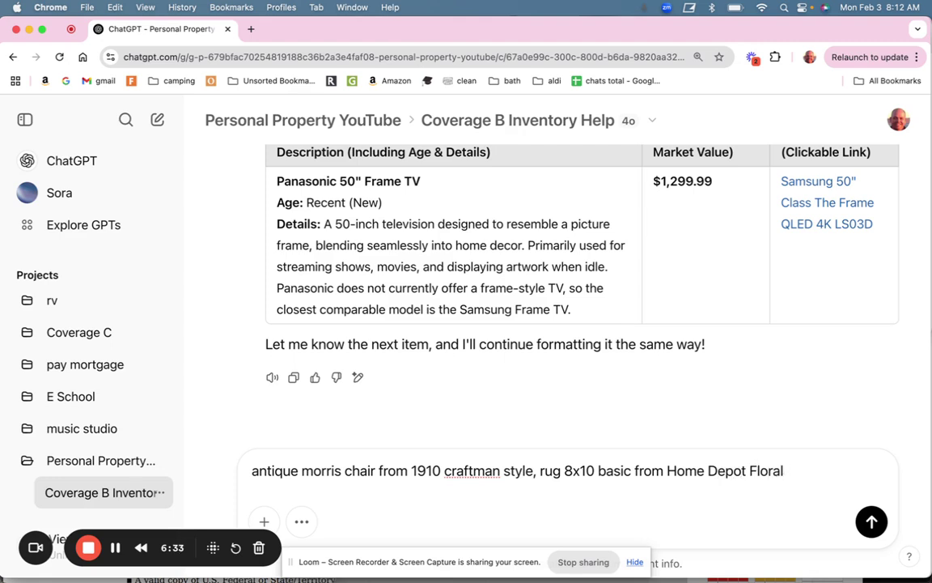
type("pre 2016,")
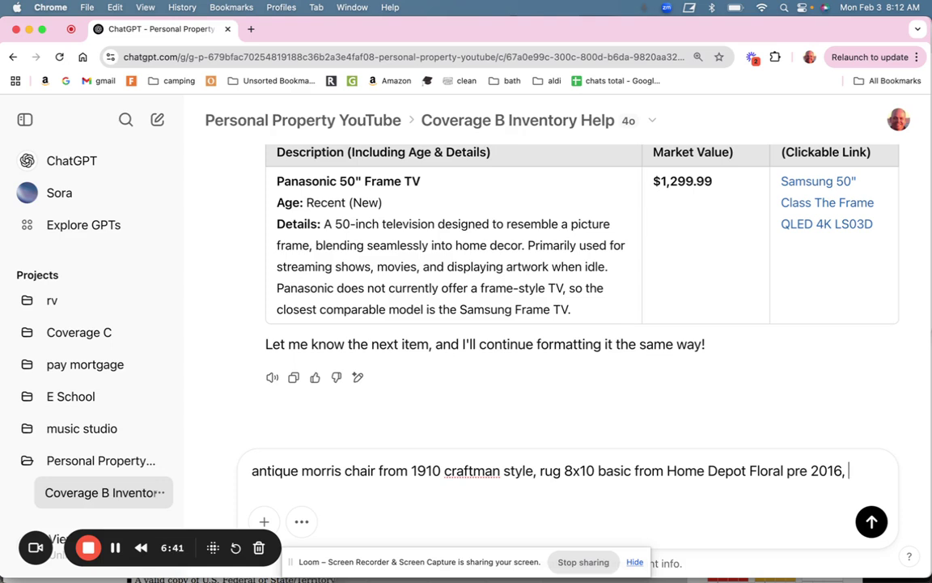
type("amazon kindle")
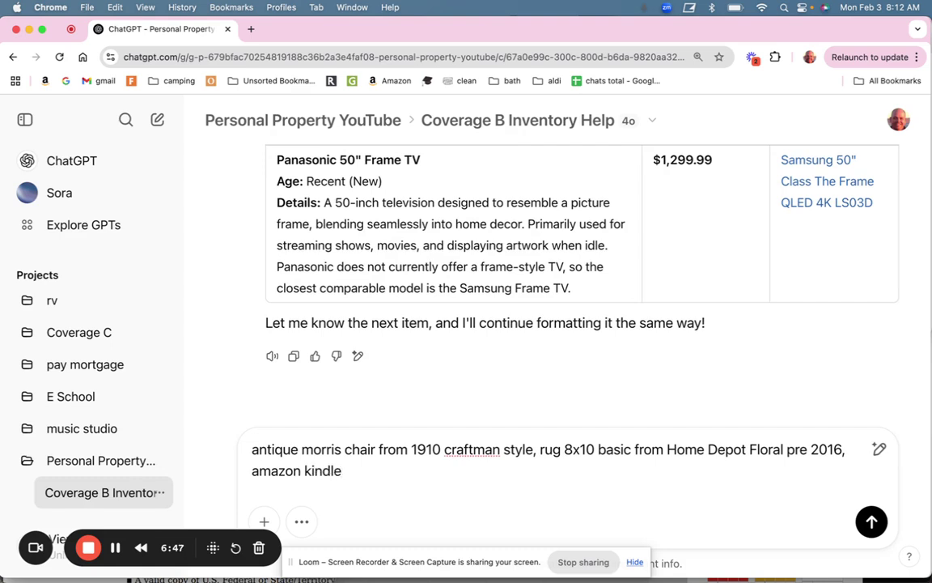
type(" still used ")
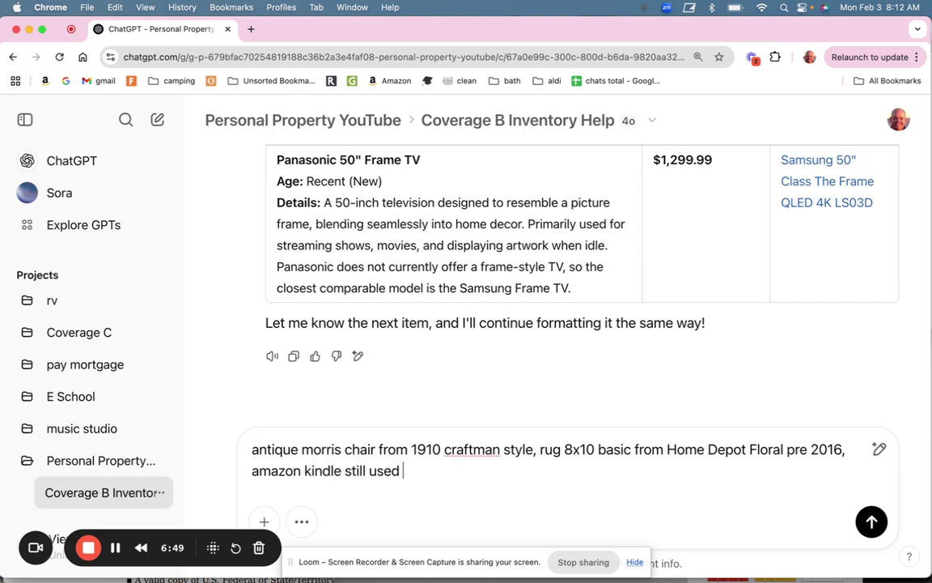
type("but pre 2012")
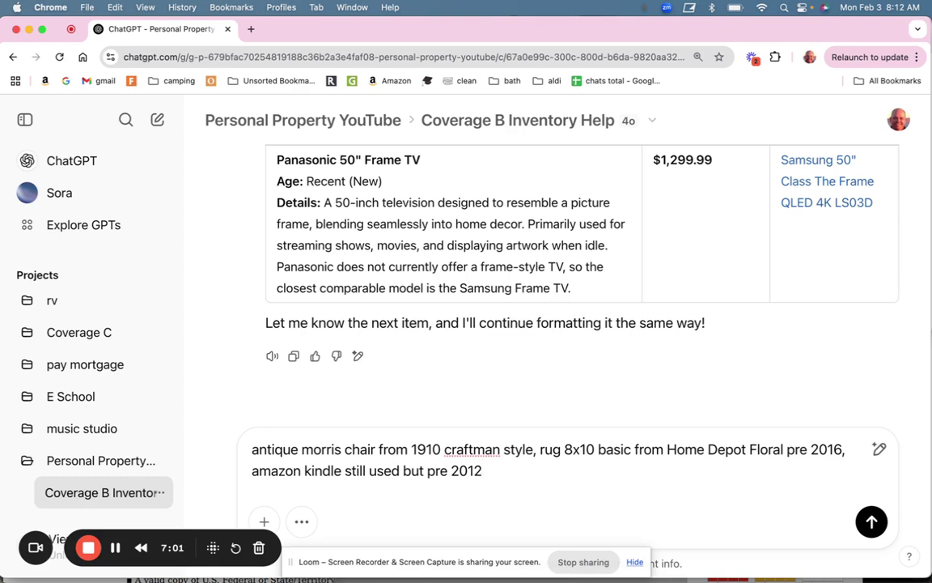
key("Return")
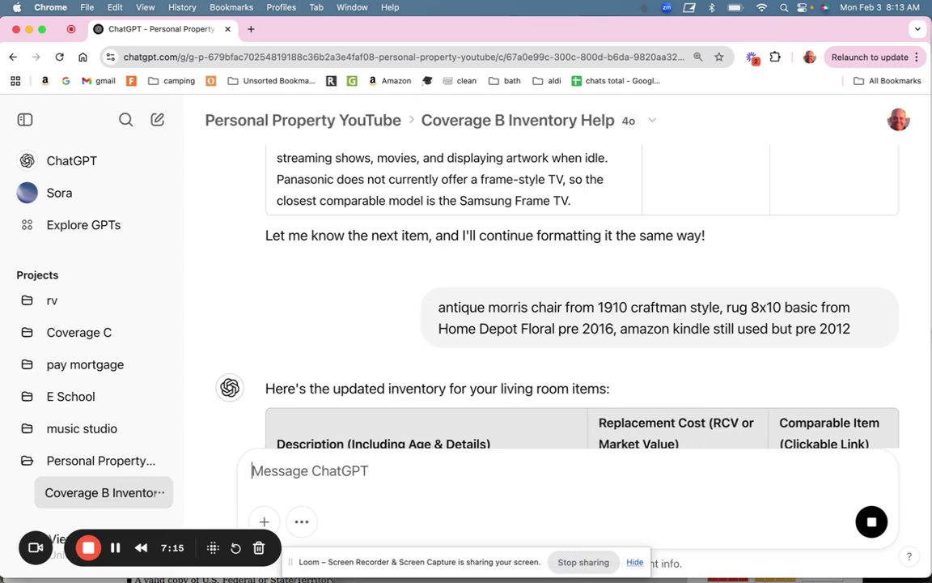
Step: Scroll through the table to check the Morris chair, $293.02 rug and $99.99 Kindle rows
scroll(761, 292, "down", 5)
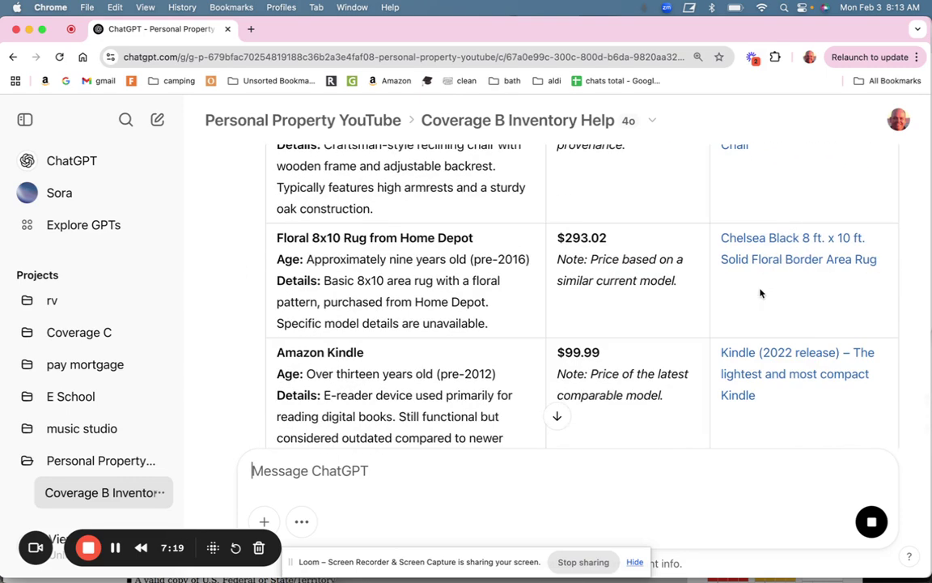
scroll(728, 291, "up", 4)
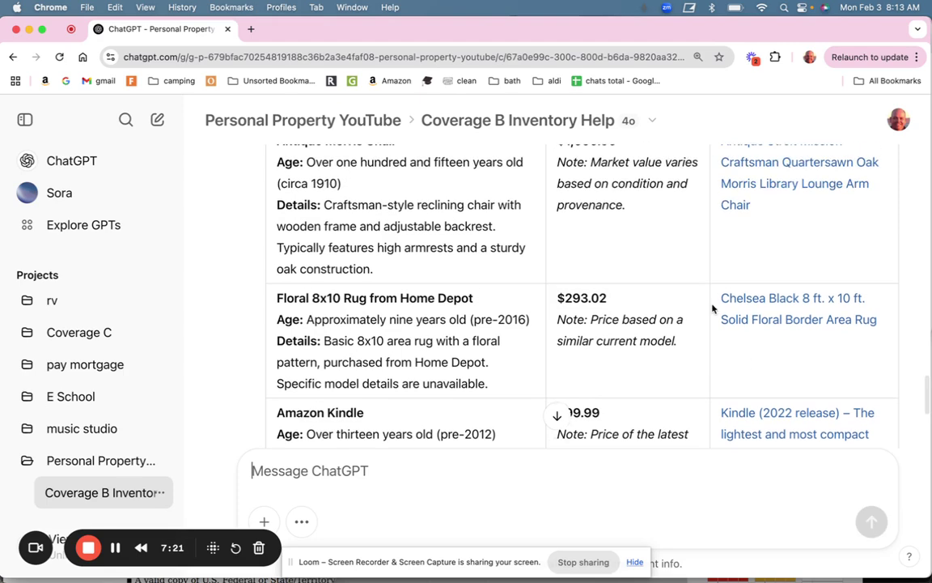
scroll(663, 262, "down", 6)
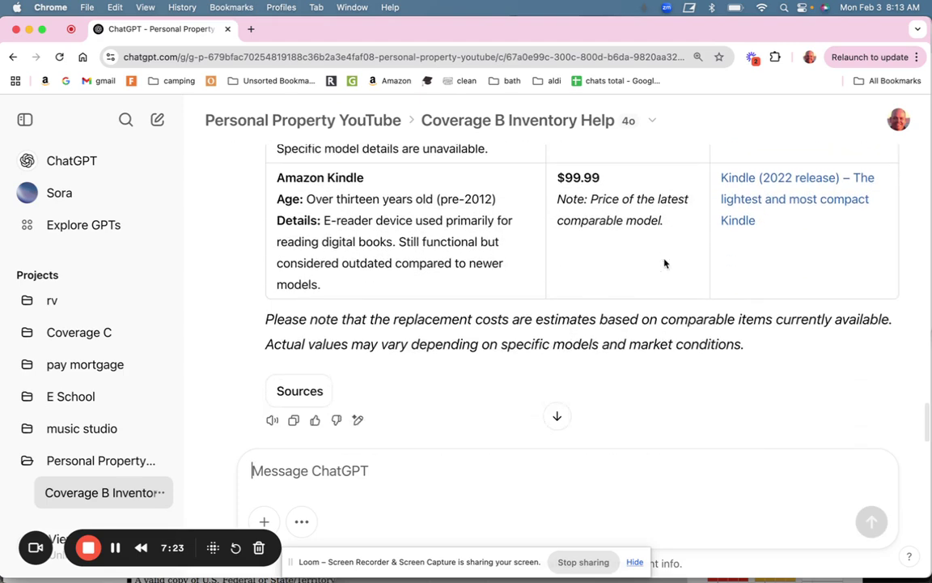
scroll(608, 237, "up", 2)
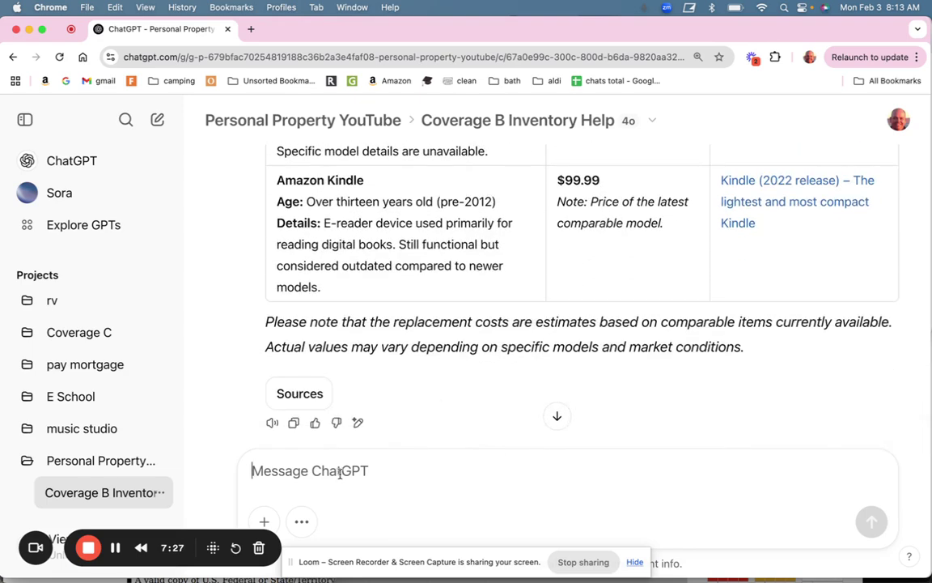
Step: Ask ChatGPT to strip words from the second column so only prices remain, then review
type("remove words from the se")
key("BackSpace")
type("second column except for the $")
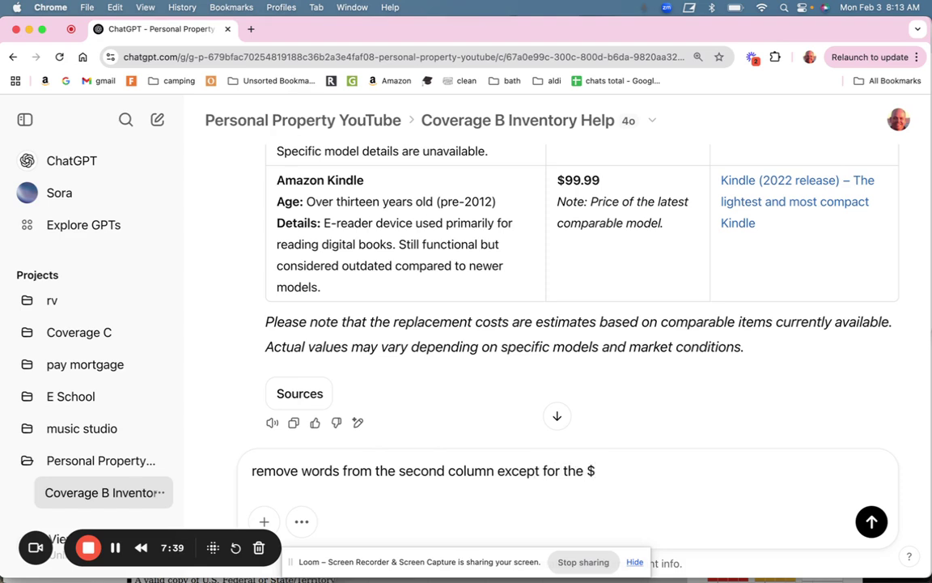
key("Return")
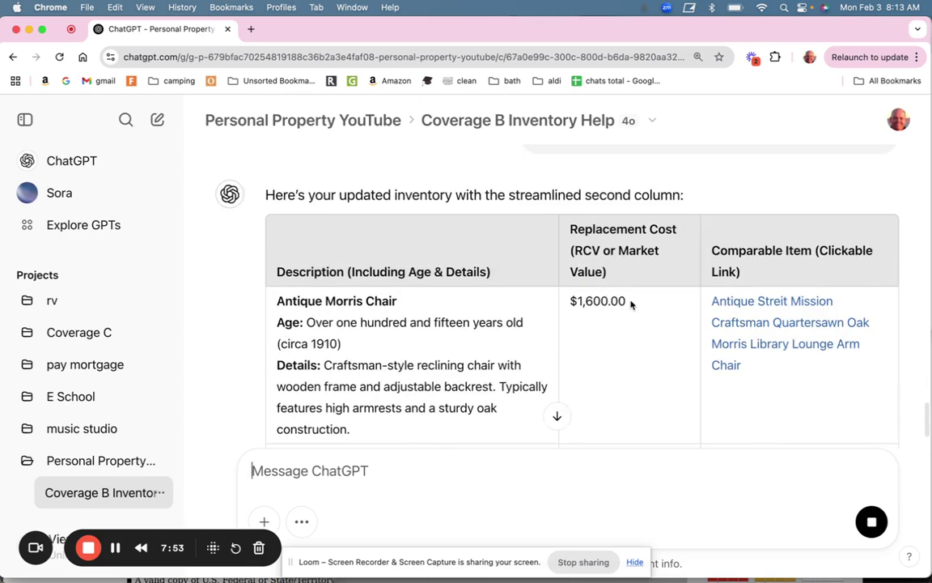
scroll(630, 303, "down", 3)
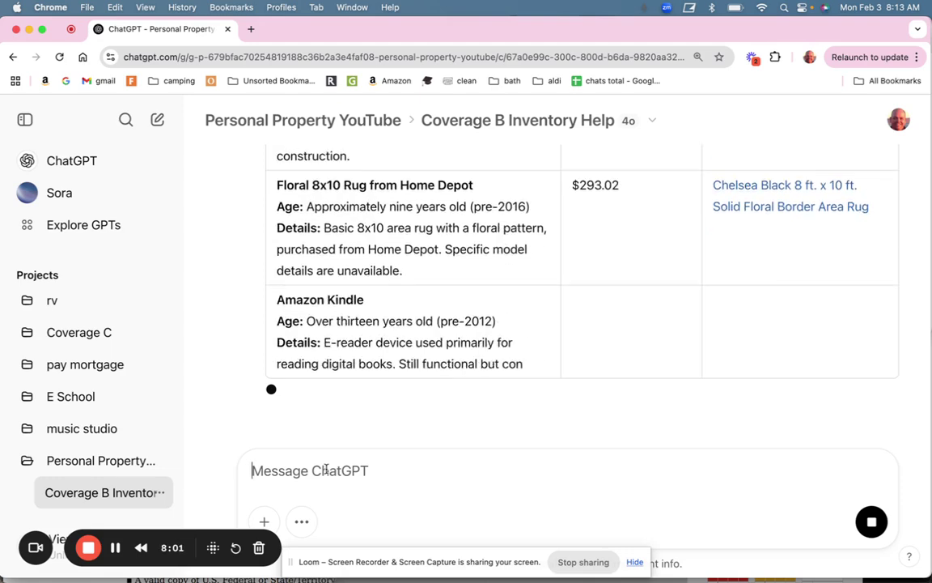
left_click(326, 470)
Step: Draft the message 'write the description column without the subtitles. Just make it flow in plain language'
type("write")
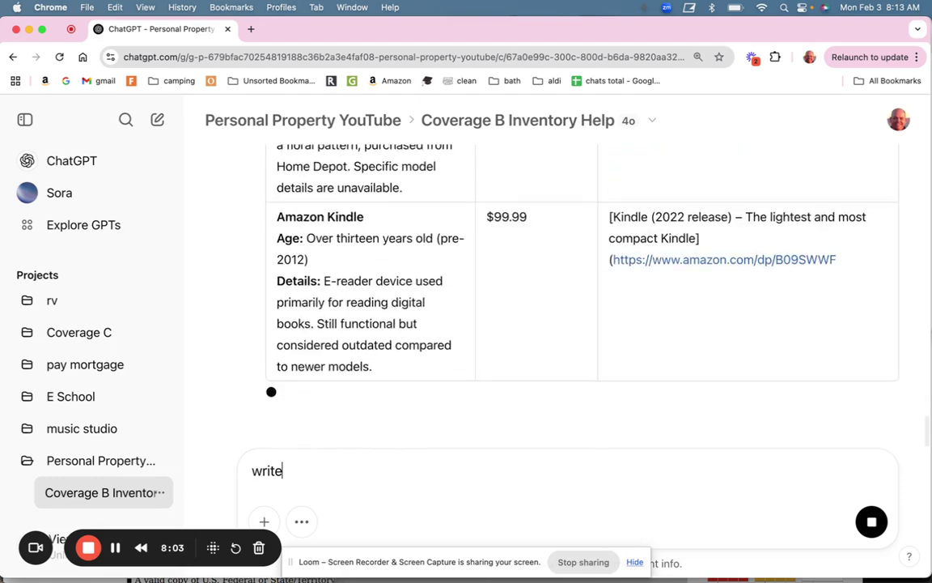
type(" the description column to")
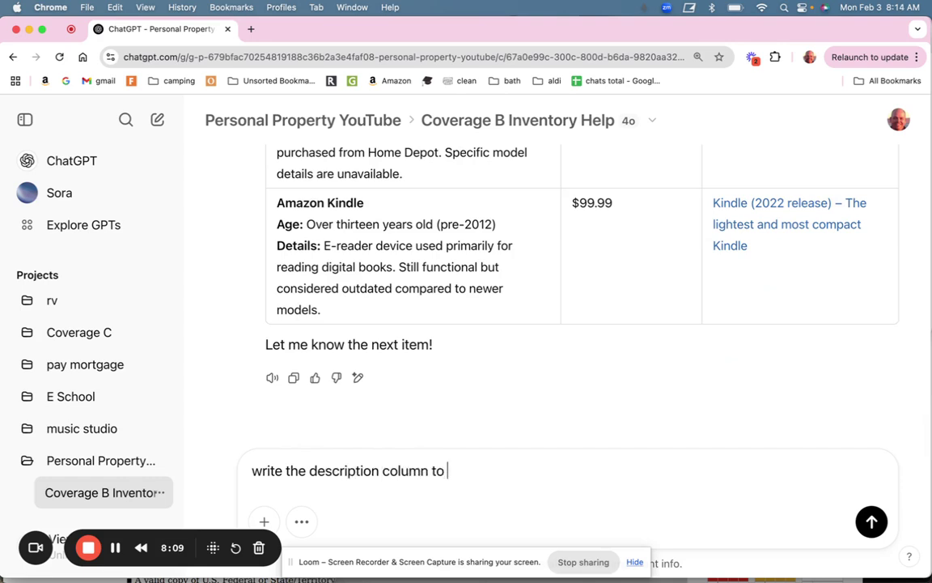
type(" be one")
type("without the")
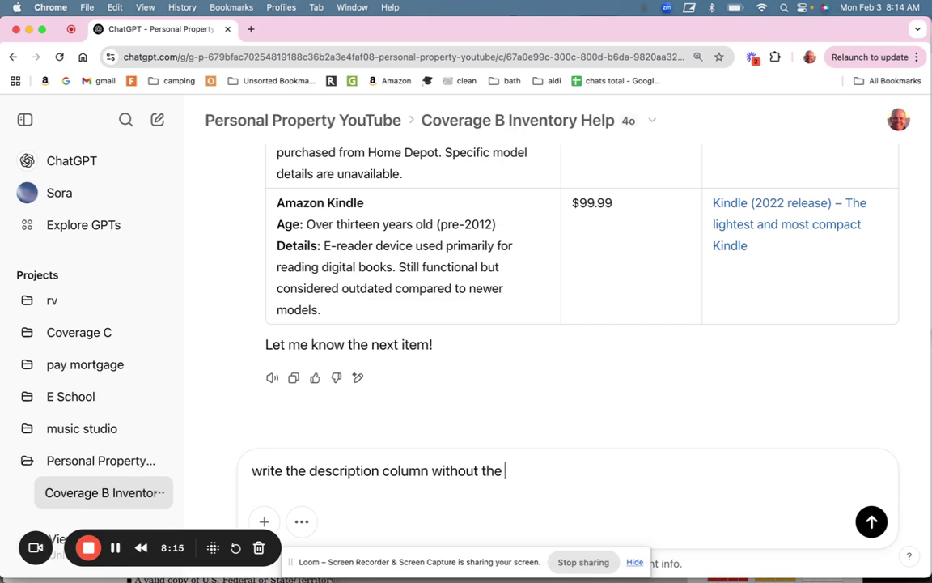
type(" subtitles. Just ")
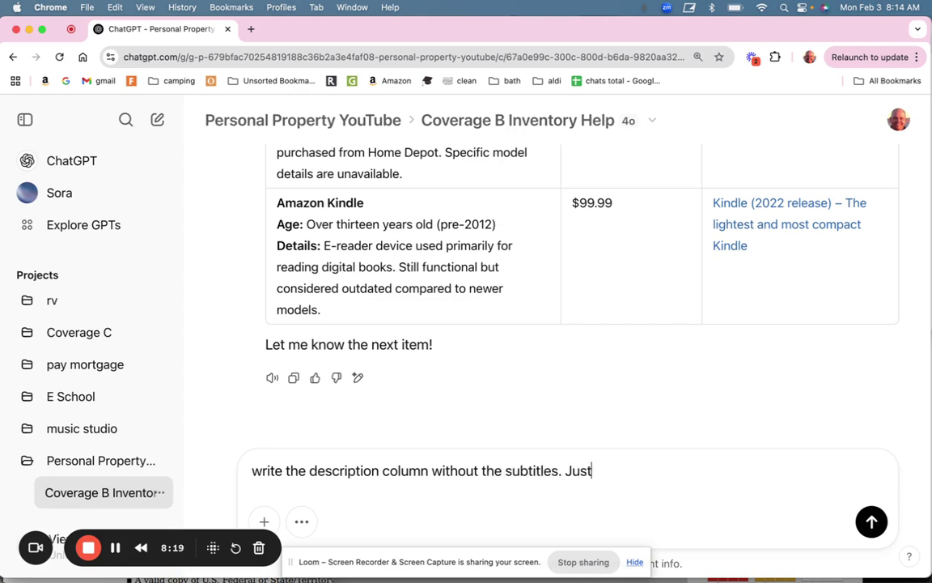
type("make it flow ")
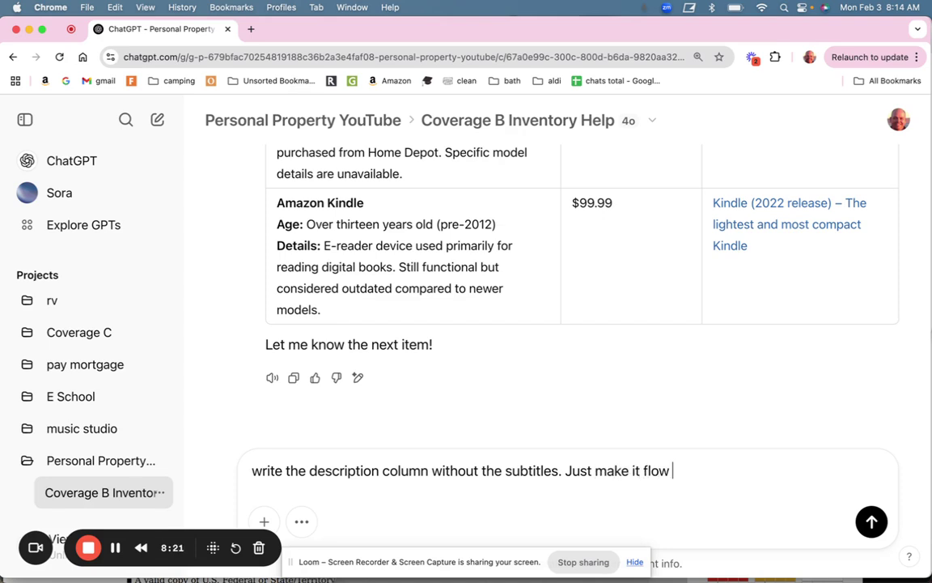
type("in plain language")
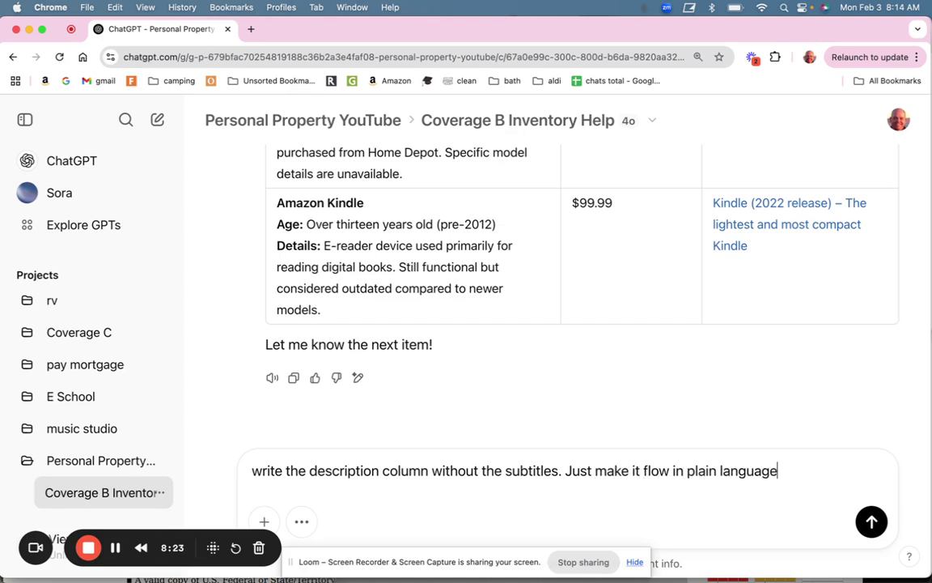
type(".")
Step: Send the plain-language request and compare the rewritten description sentences against the previous table
key("Return")
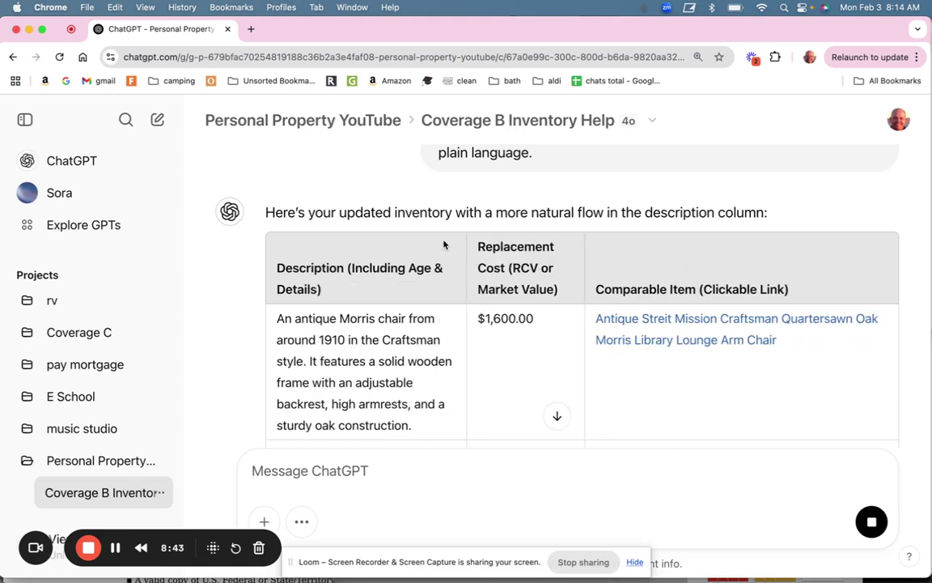
scroll(552, 291, "down", 5)
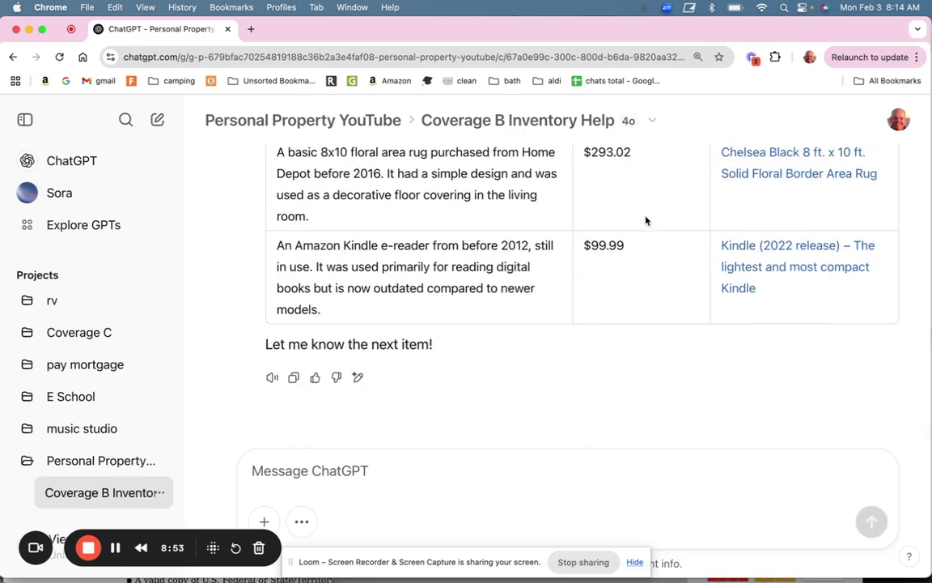
scroll(645, 220, "up", 5)
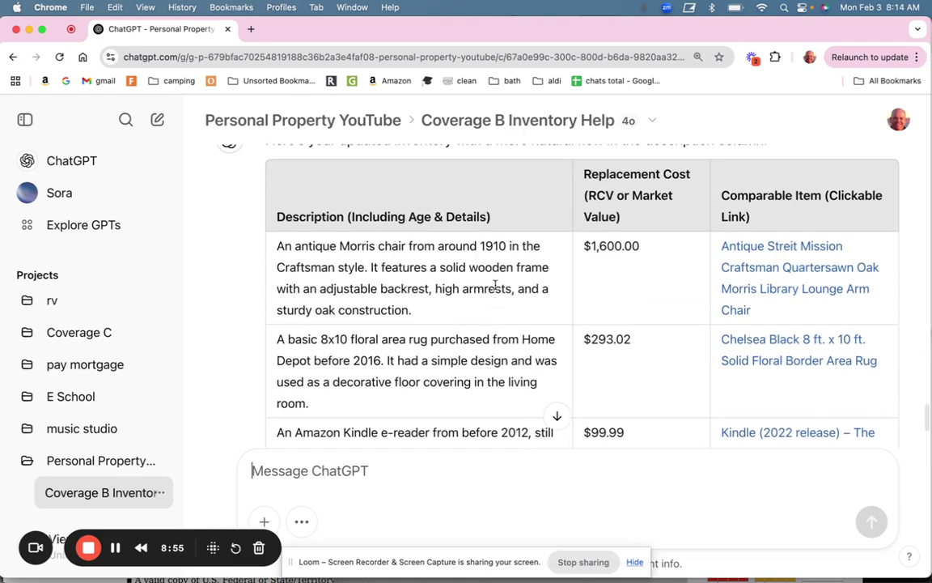
scroll(501, 242, "down", 1)
scroll(518, 284, "up", 6)
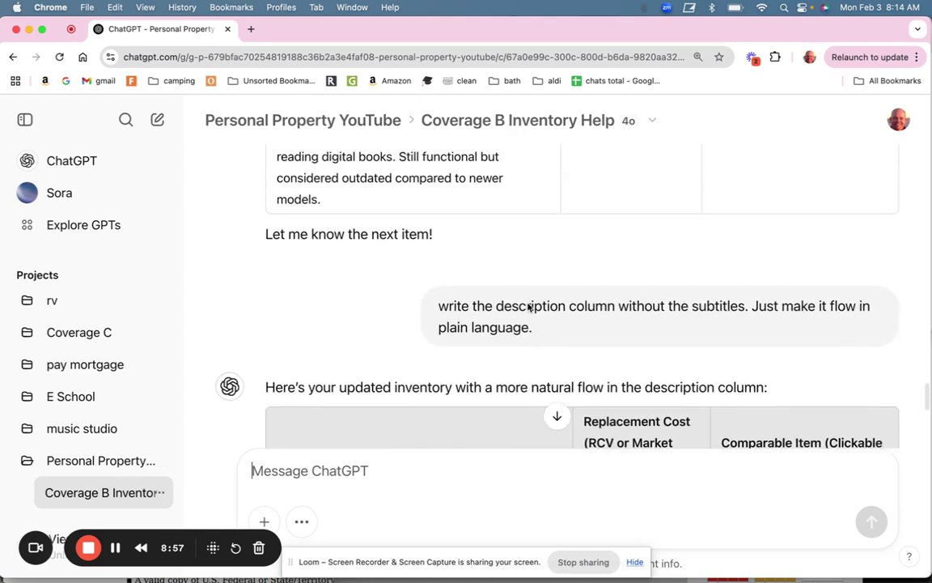
scroll(527, 306, "up", 4)
scroll(569, 368, "down", 10)
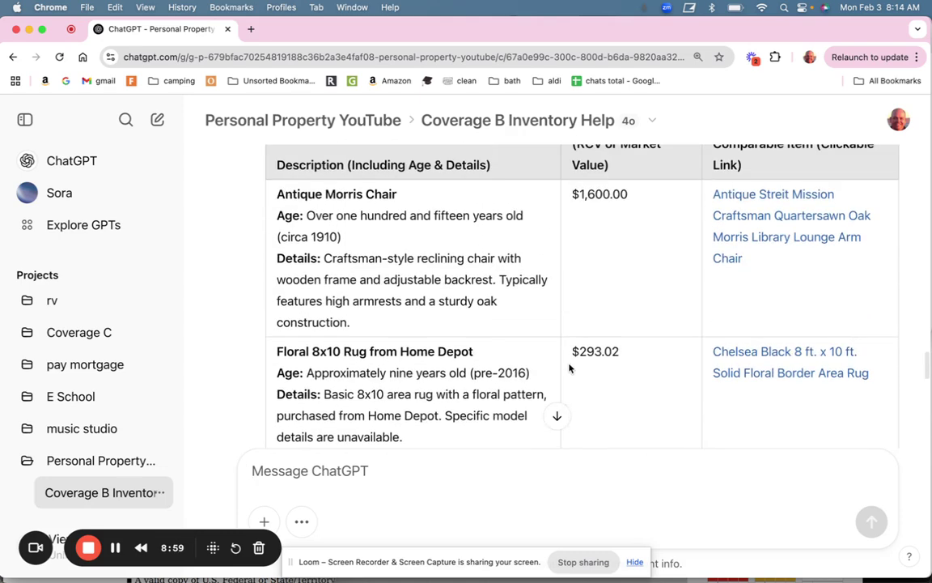
scroll(569, 368, "up", 3)
scroll(569, 368, "down", 10)
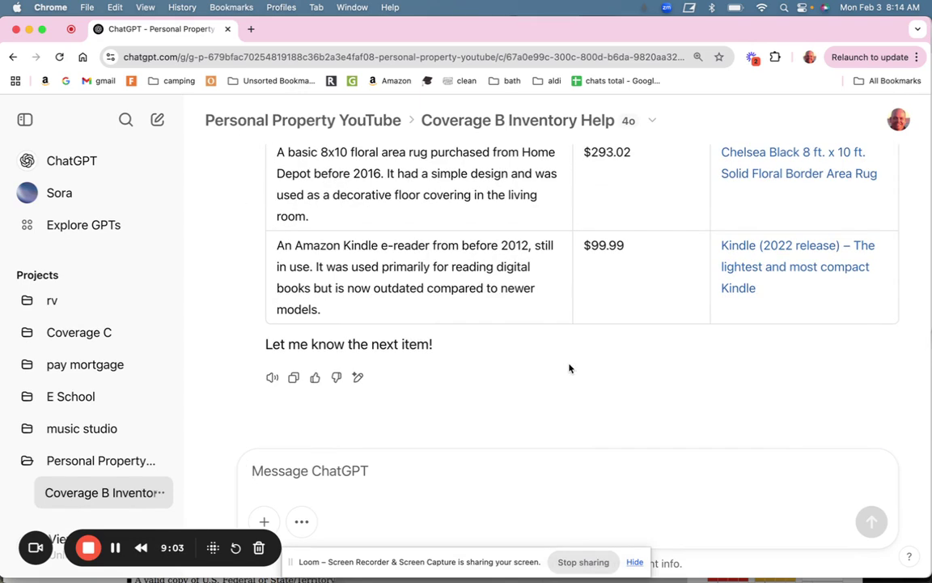
Step: Ask ChatGPT to show the total RCV with each added item, giving $3,292.00
type("each ti")
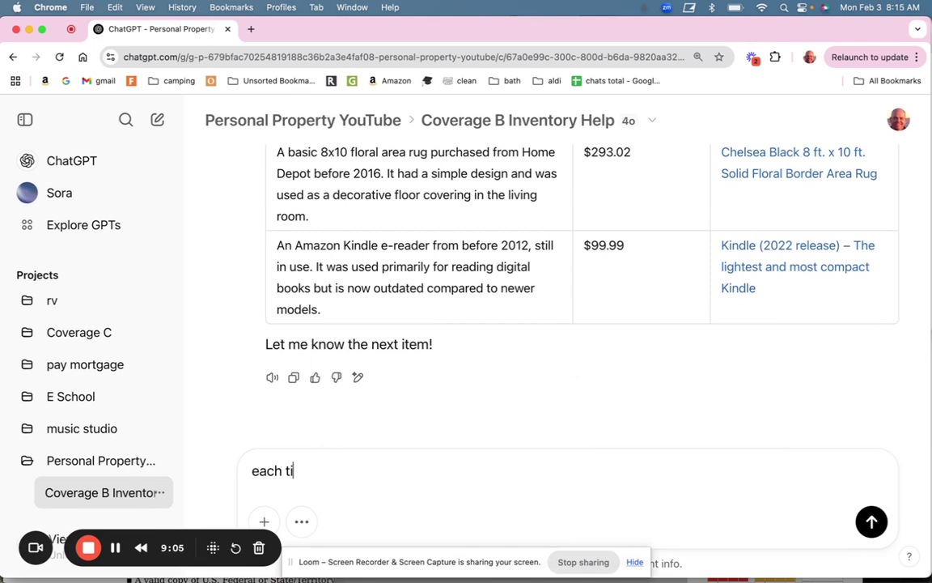
type("me i add an item")
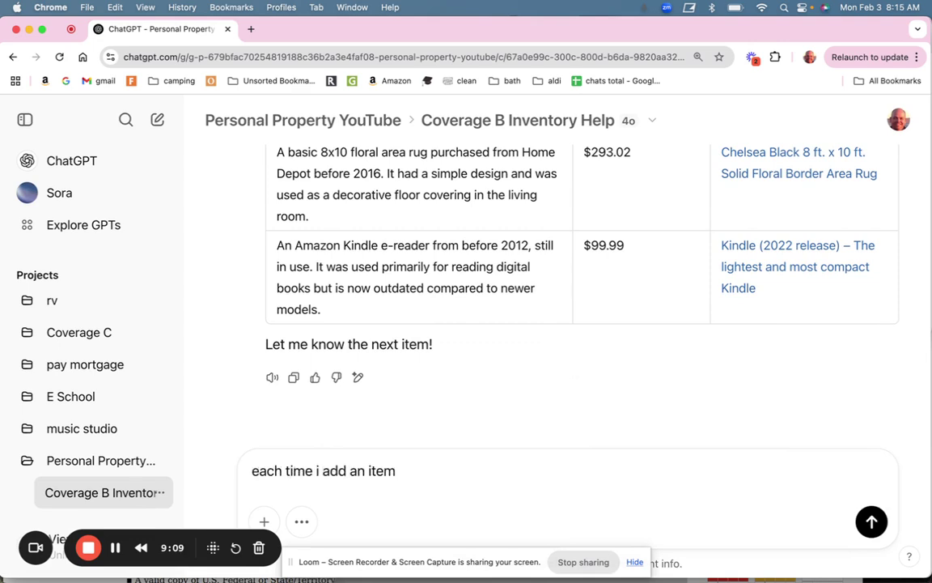
type(" also show ")
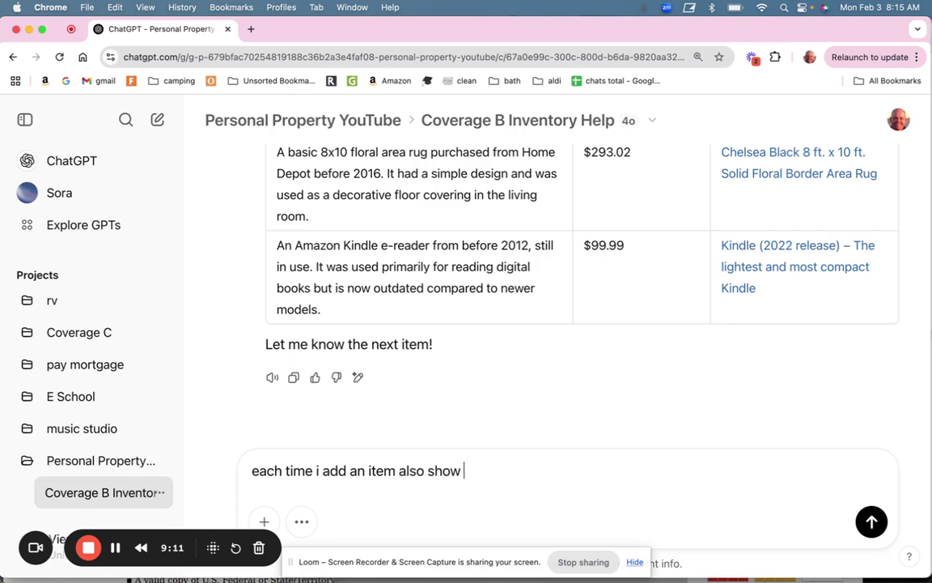
type("me the total rcv")
key("Return")
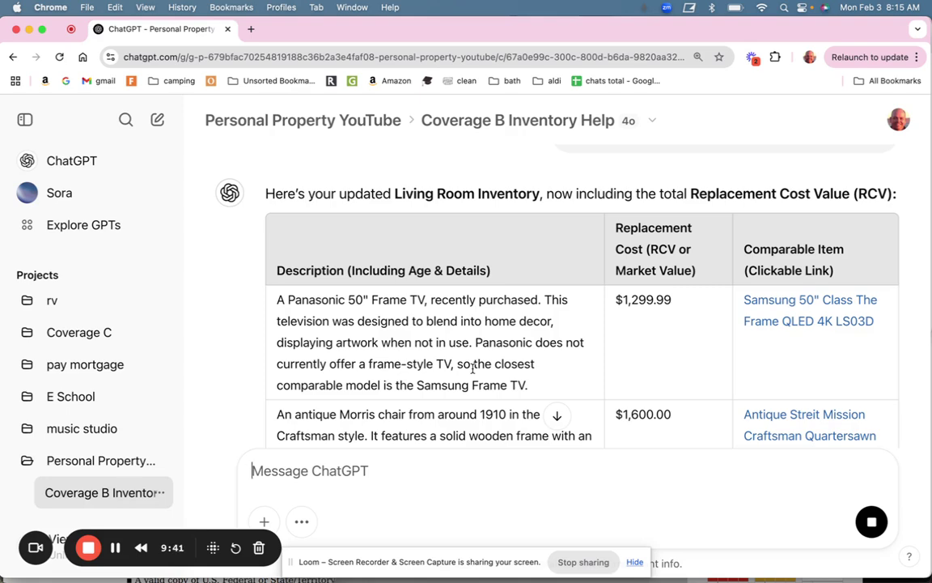
scroll(551, 289, "down", 5)
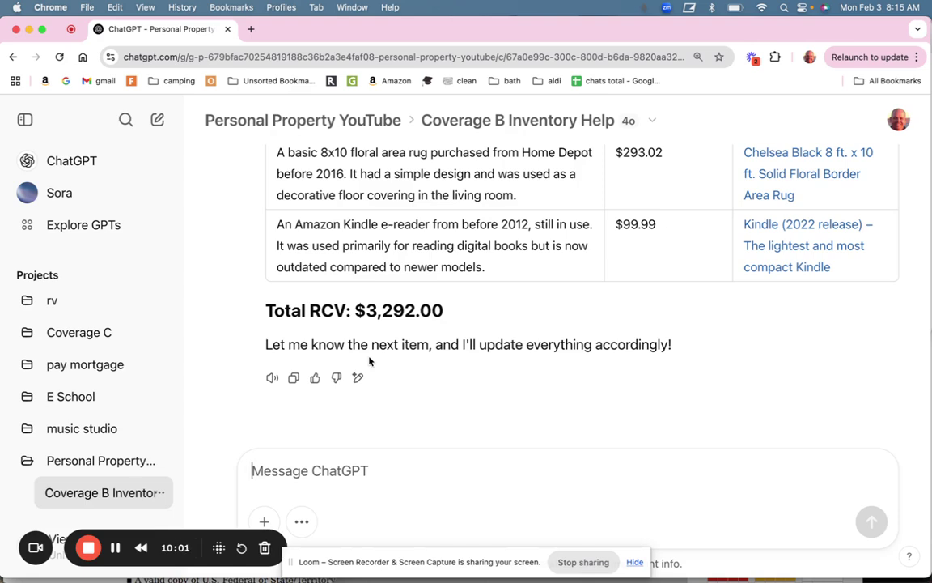
Step: Request a downloadable CSV, versioned v1, v2, v3, every time items are added
type("e")
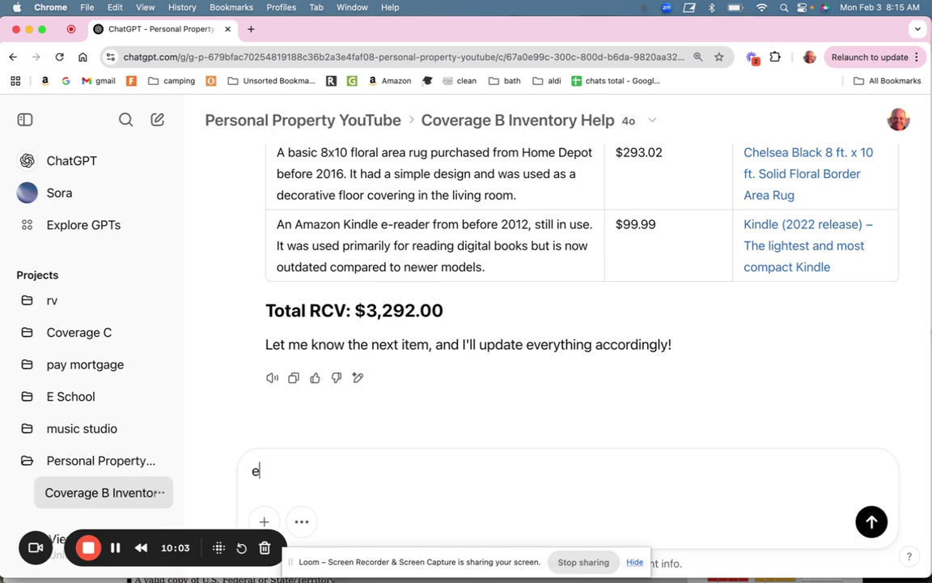
type("ach time i add items, I want you to generate a cs")
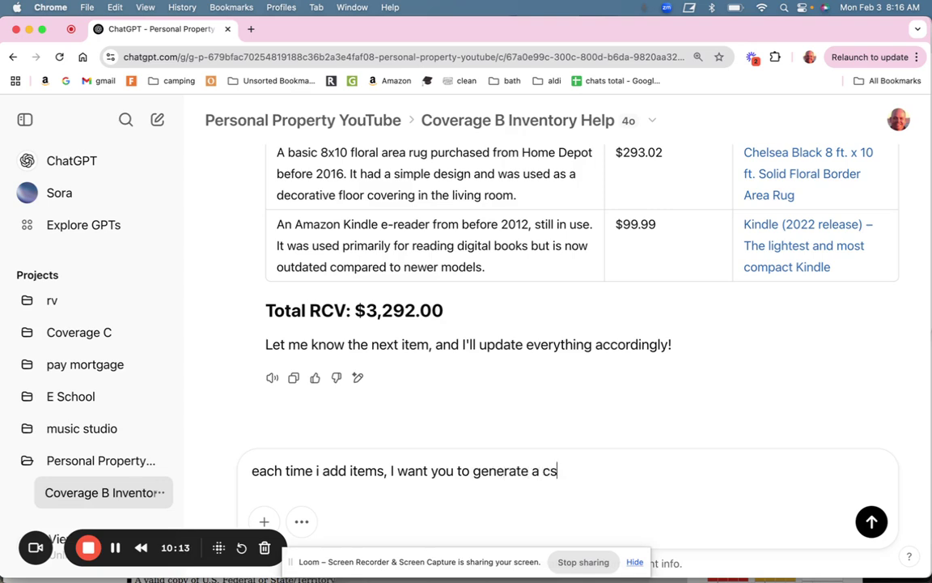
type("v file, append ")
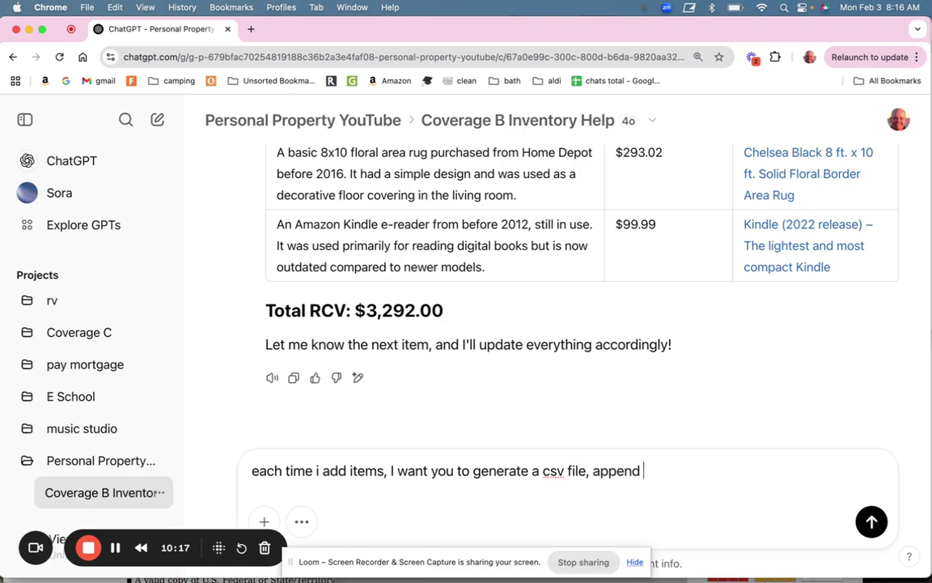
type("v1, v2, v3 , etc on it. I a")
type("nt to be able to downla")
key("BackSpace")
type("oad.")
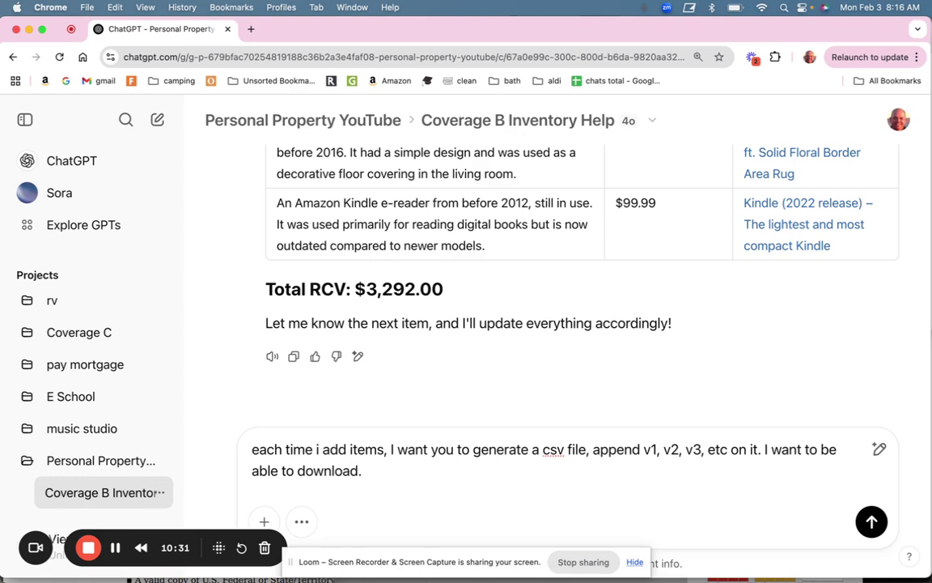
left_click(874, 524)
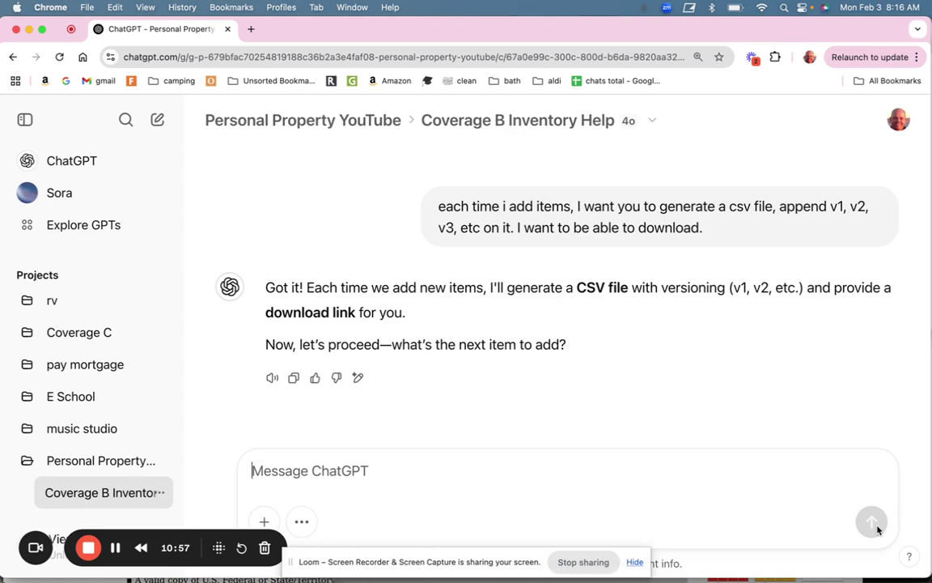
Step: Add the 200 vinyl albums (1970s–1990s, some first pressings) at $2,000.00, Total RCV $5,292.00
type("I had")
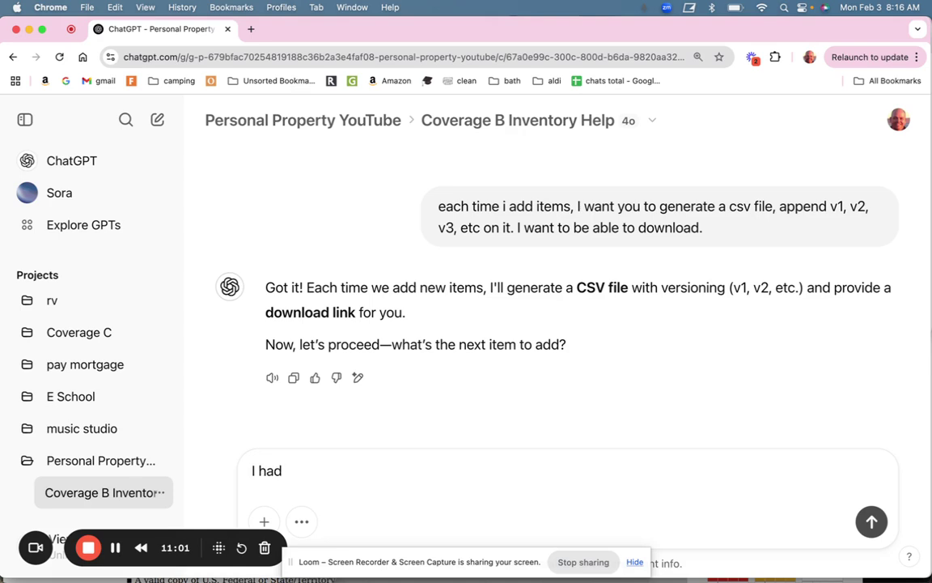
type(" 200 vinyl albums from 1970s to ")
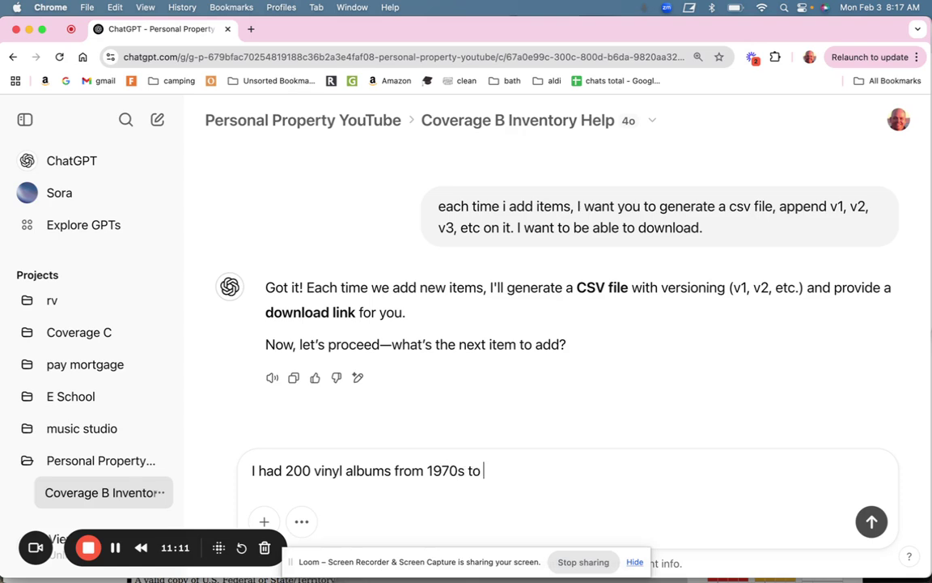
type("1990s. some first p")
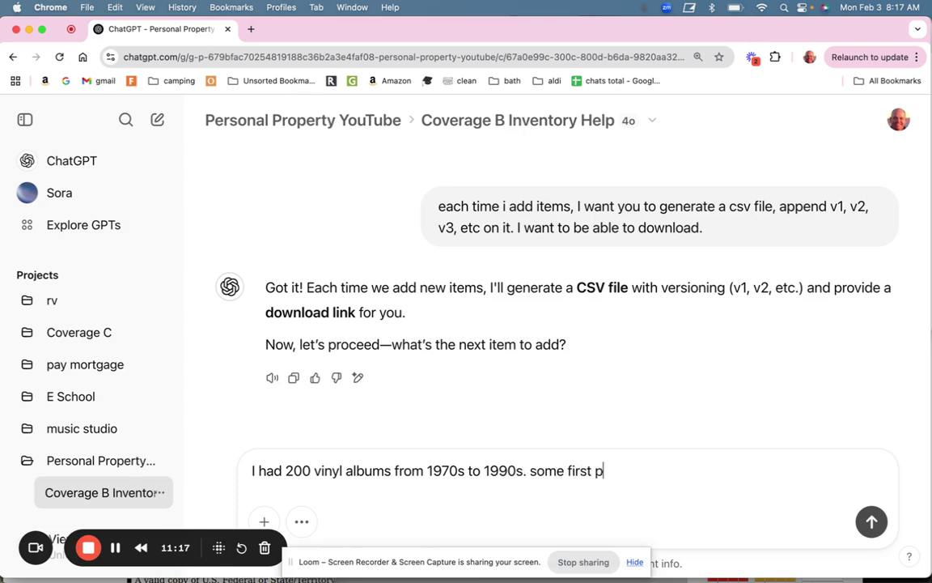
type("ressings. All")
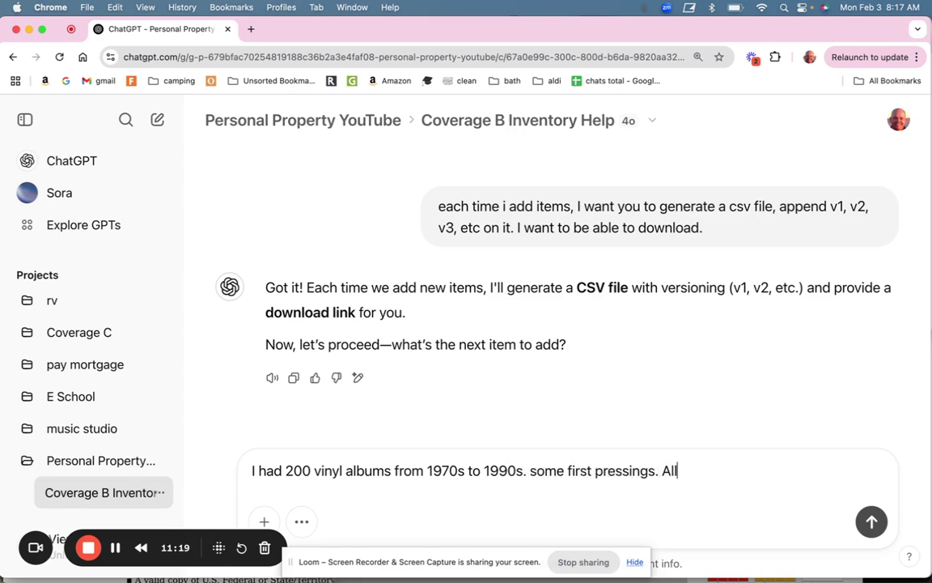
type(" stored in cab")
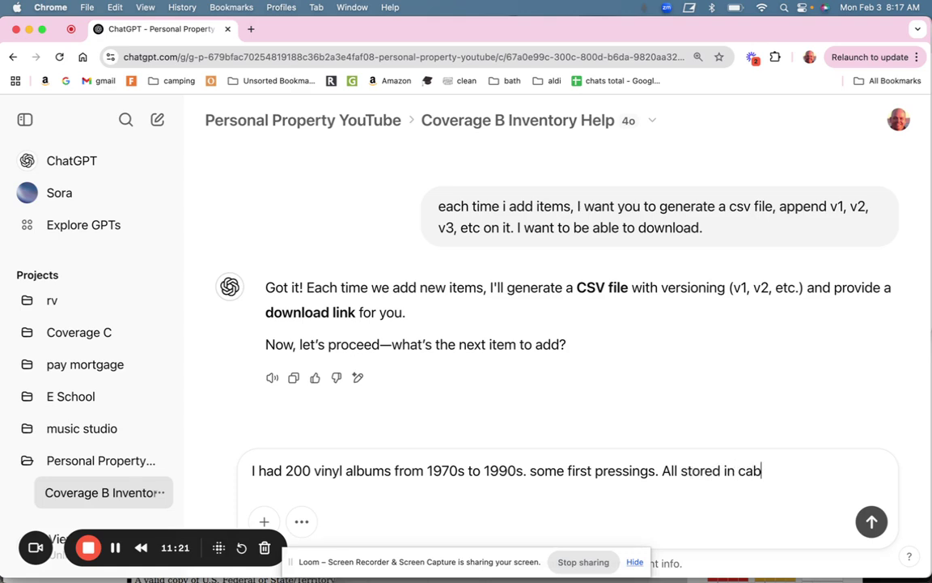
type("inet out of heat. ")
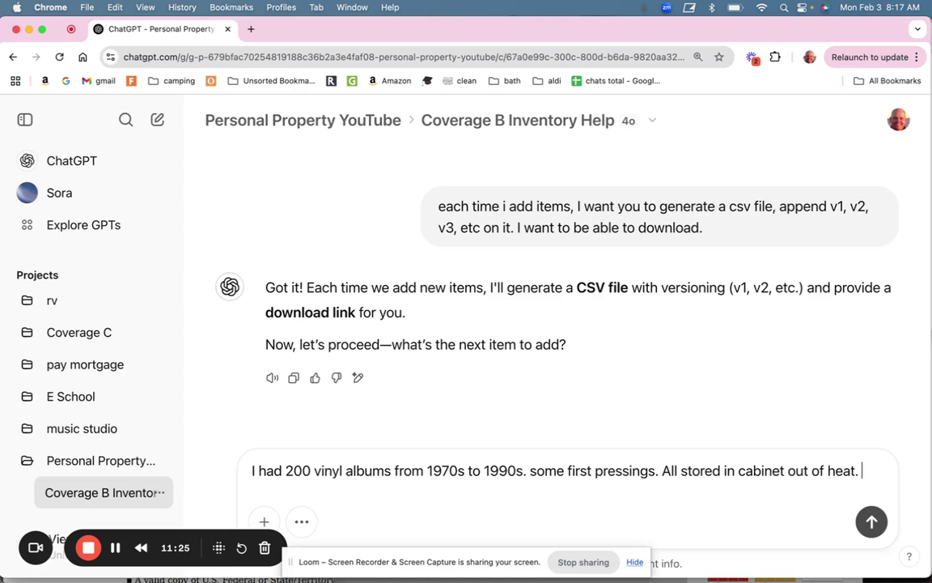
type("ALl playable")
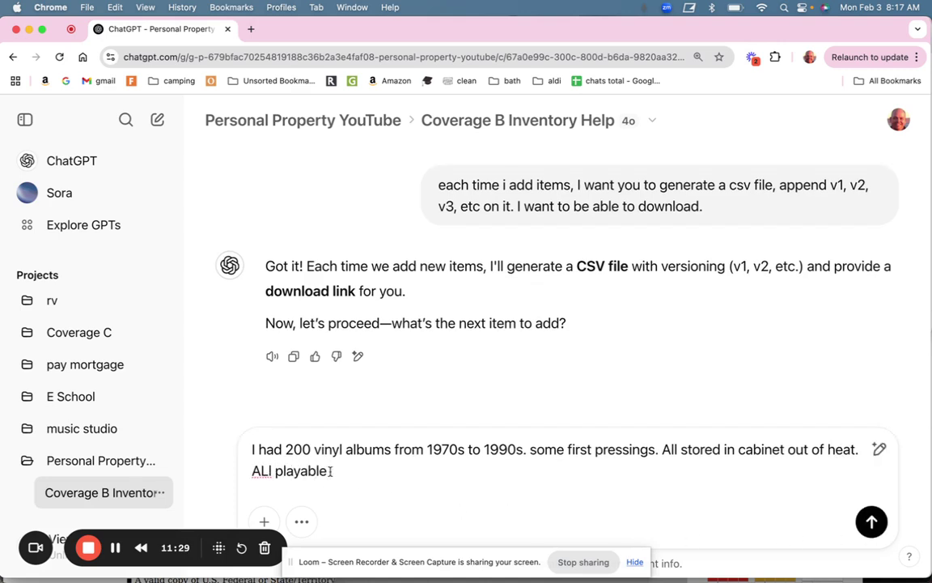
type(".")
key("Return")
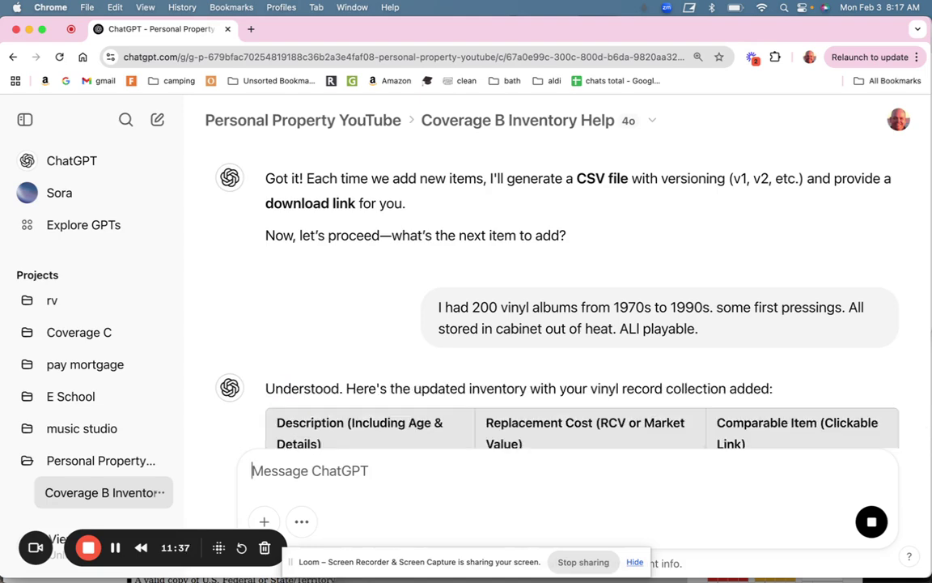
scroll(368, 437, "down", 4)
scroll(368, 437, "down", 2)
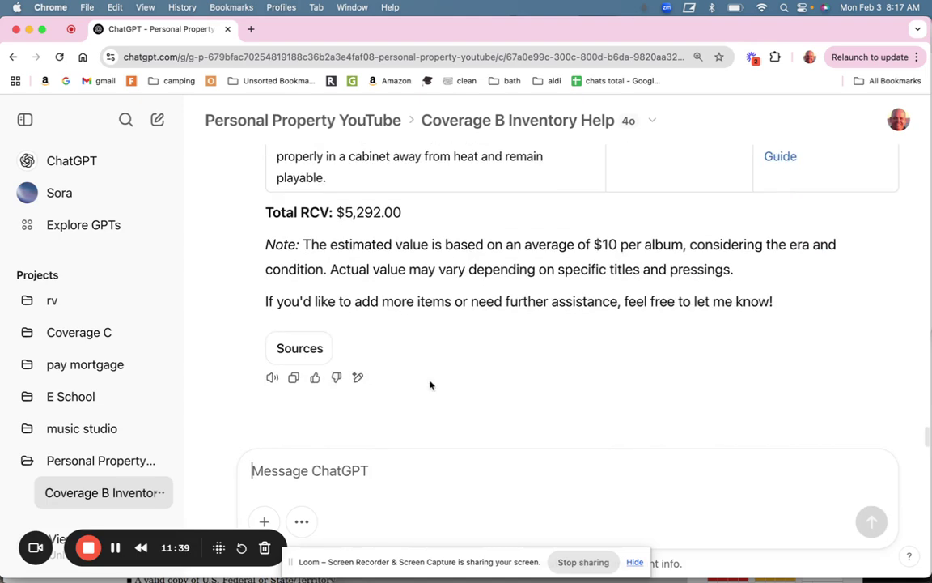
scroll(633, 381, "up", 2)
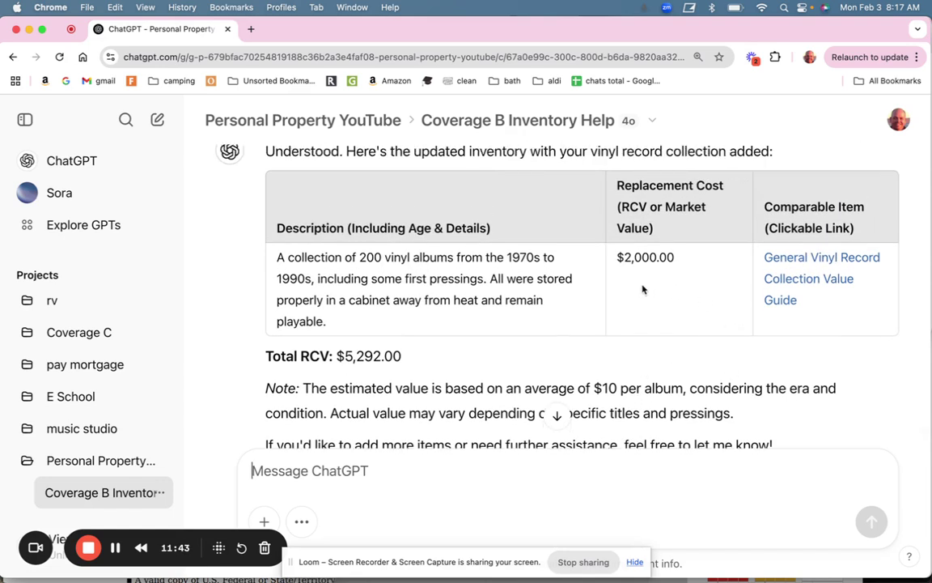
scroll(626, 262, "down", 2)
Step: Revalue the vinyl albums at $12 each, making them $2,400.00 and Total RCV $5,692.00
type("I th")
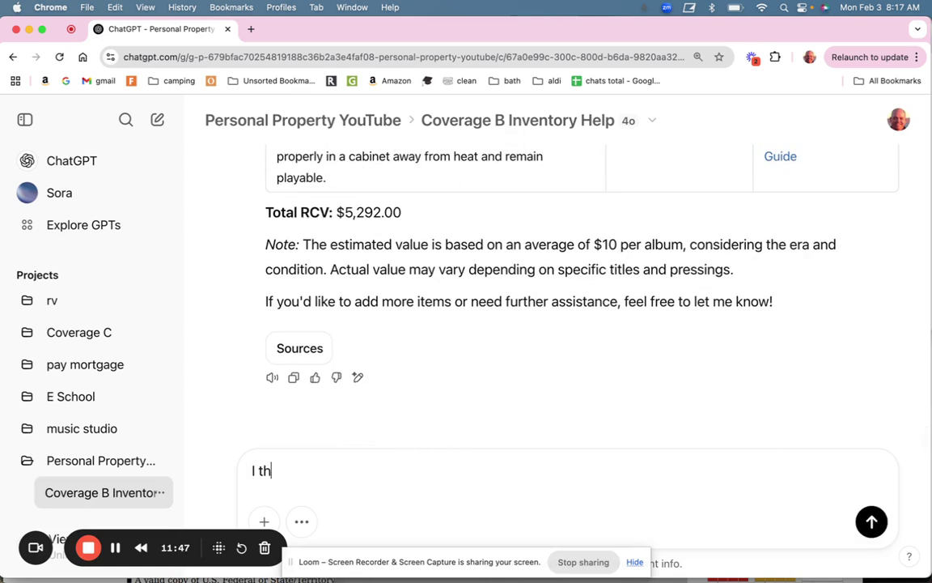
type("ink 12 bucks ")
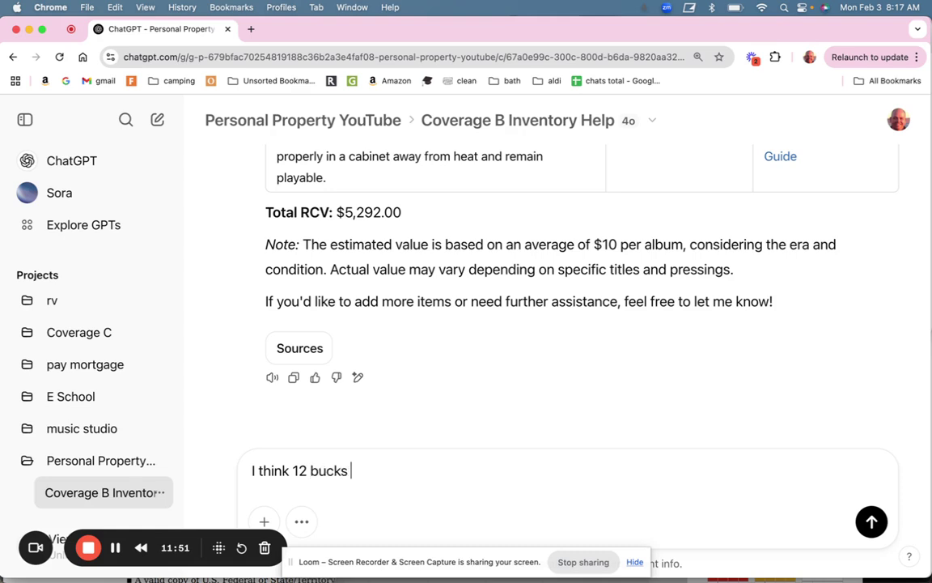
type("per is more fair")
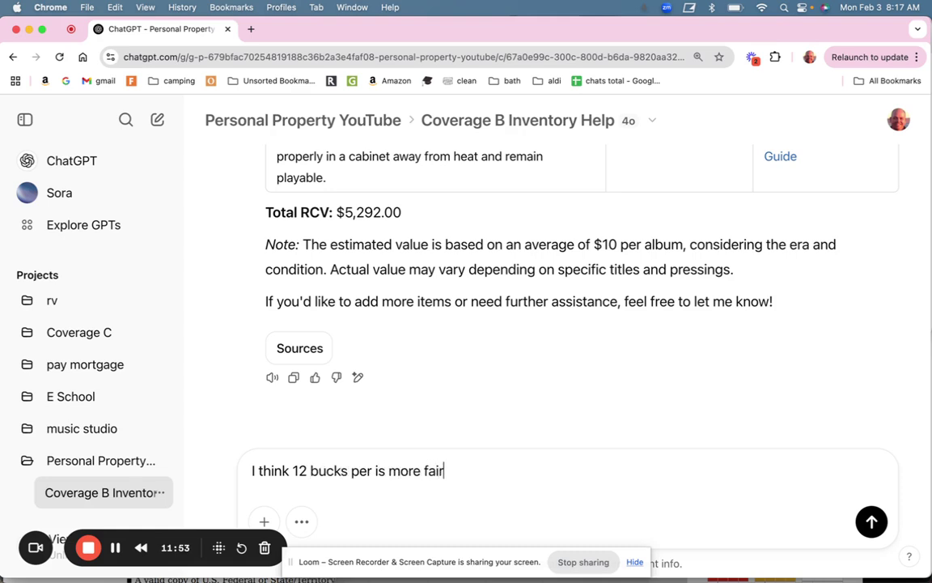
key("Return")
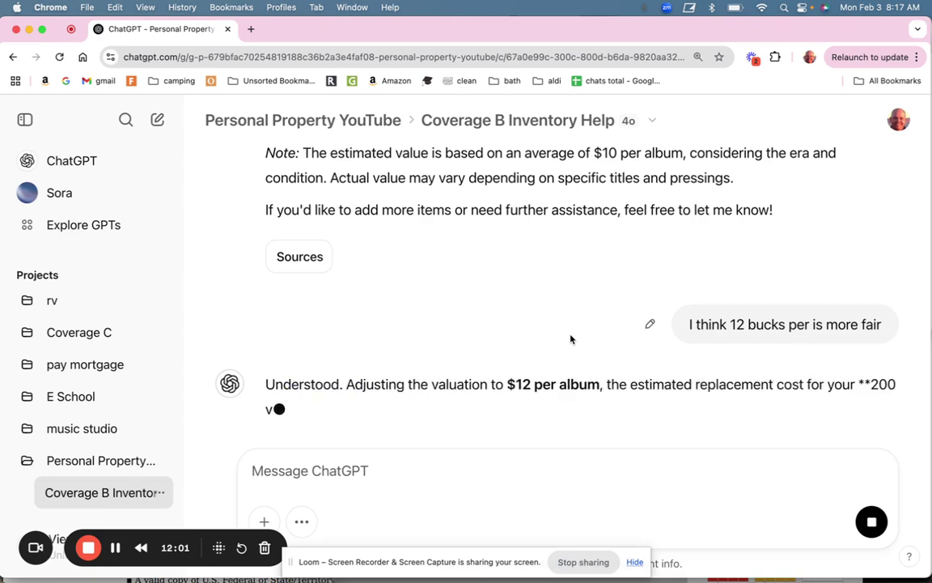
scroll(580, 316, "down", 5)
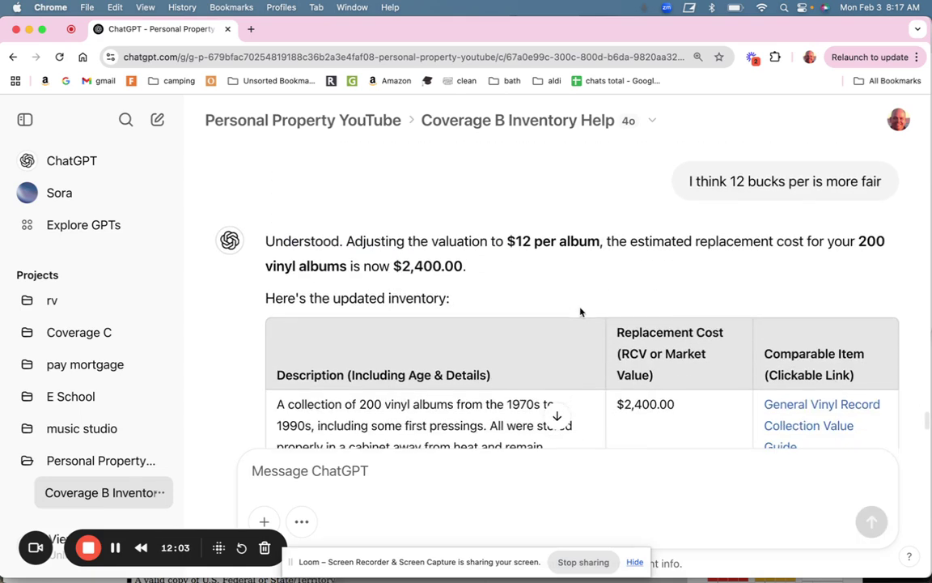
scroll(343, 336, "down", 3)
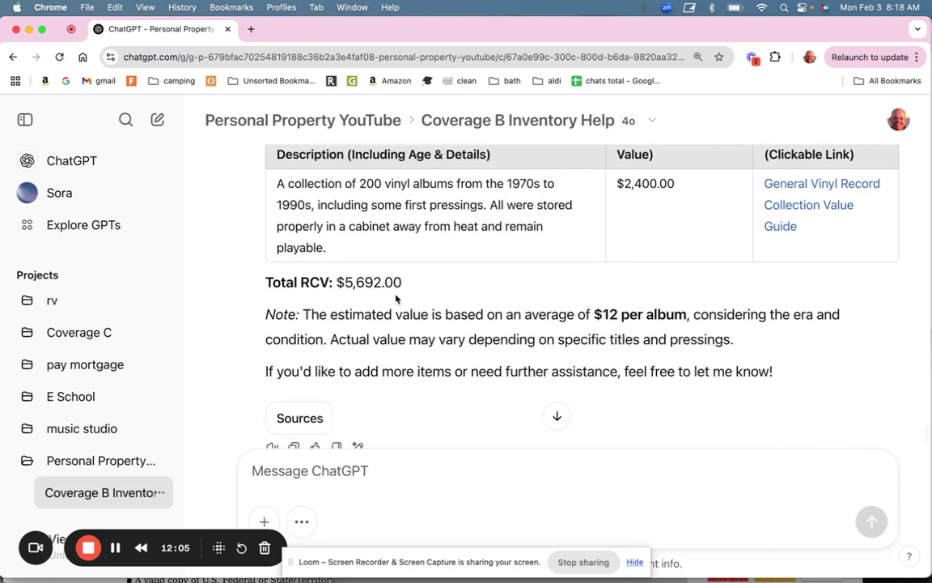
scroll(398, 297, "down", 2)
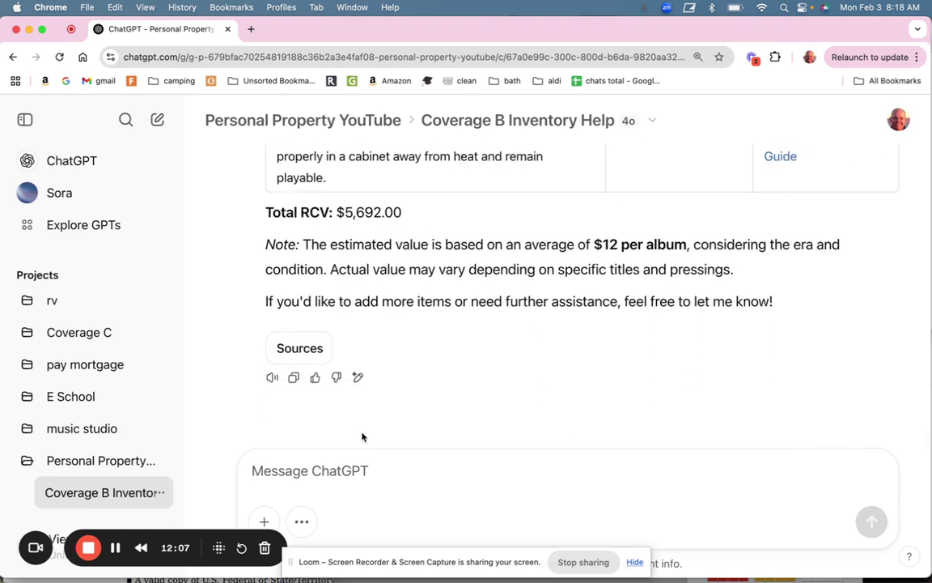
Step: Draft the reminder 'remember give me the rcv each time.'
type("ree")
key("BackSpace")
type("member")
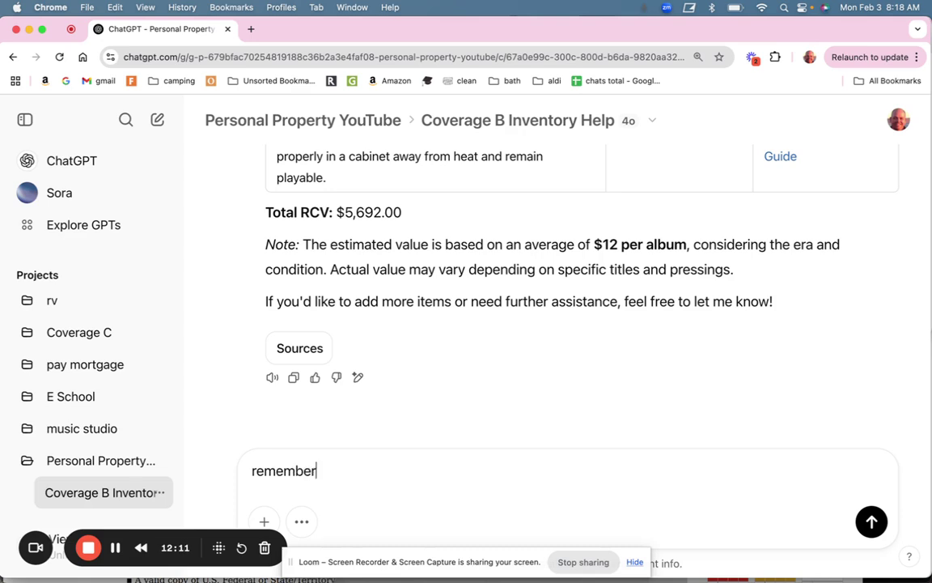
type(" give me the ")
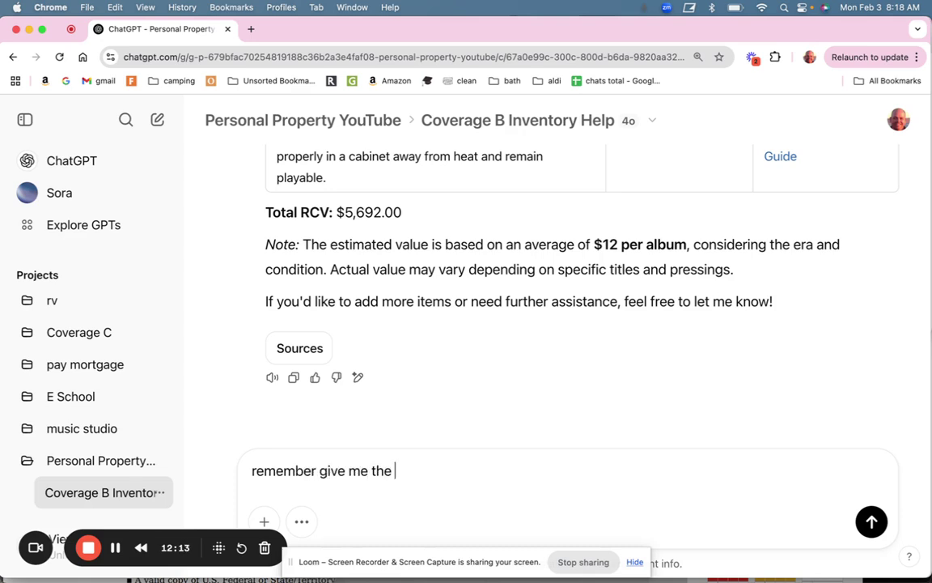
type("rcv each time.")
Step: Send the RCV reminder, then download Living_Room_Inventory_v1.csv and open it in Numbers
key("Return")
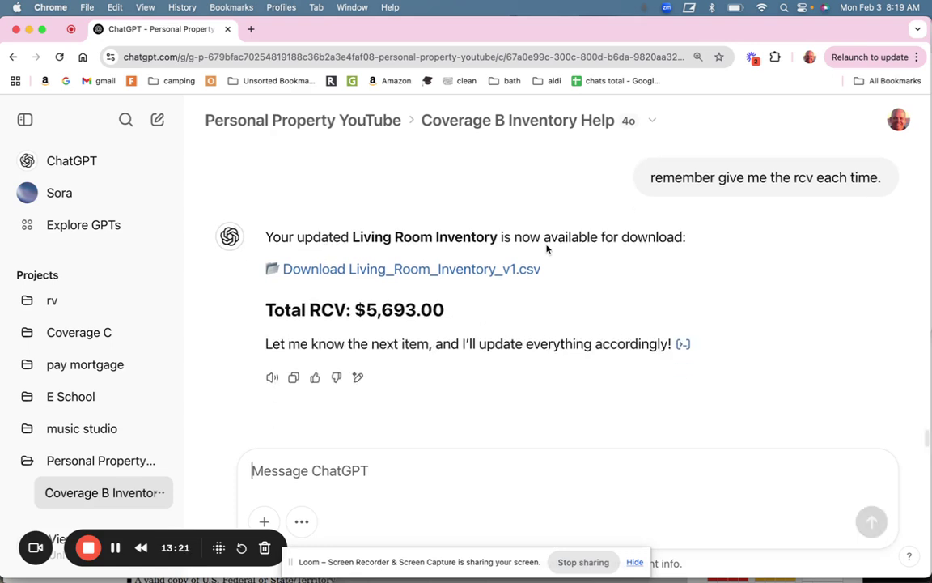
left_click(514, 272)
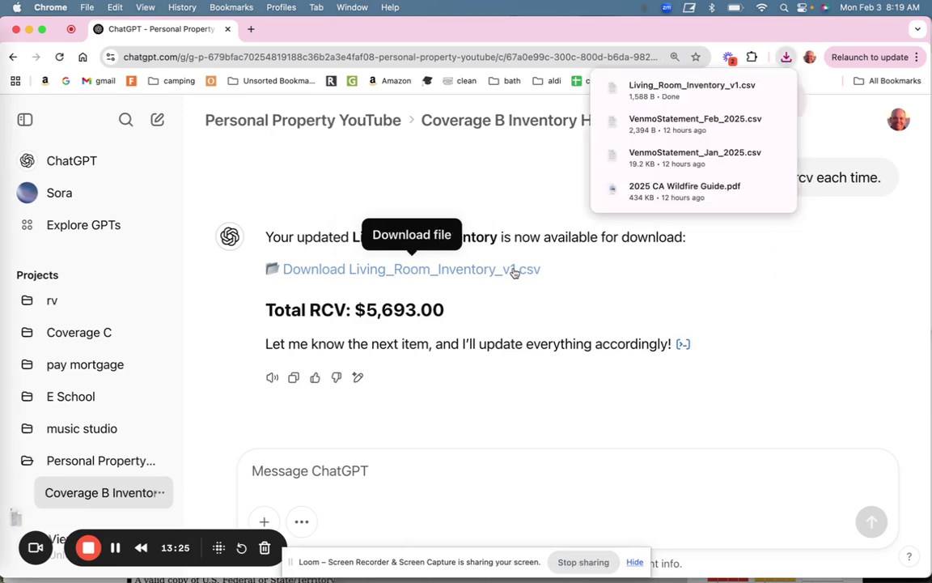
left_click(668, 91)
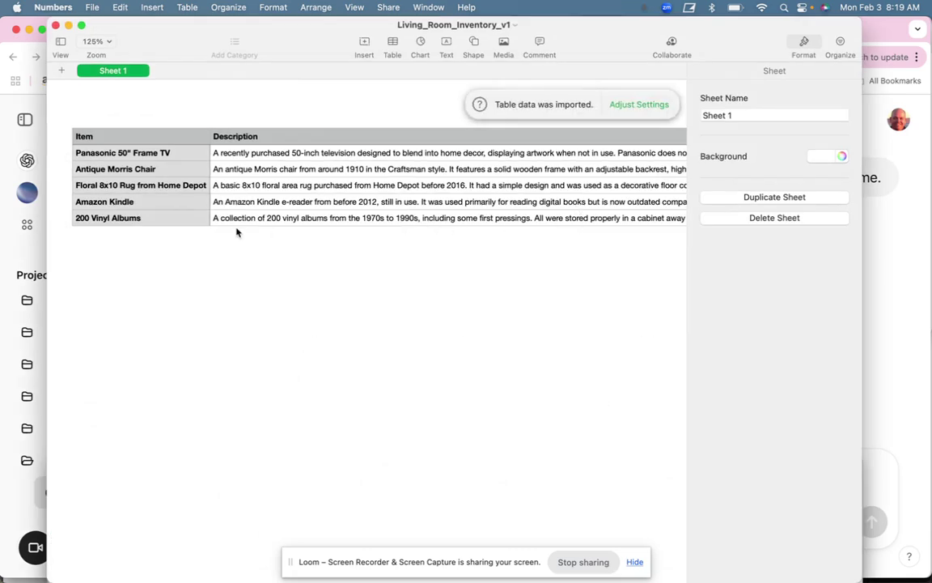
Step: Review the Item, Description, Replacement Cost and Link columns in Numbers, then return to ChatGPT
scroll(237, 233, "up", 2)
scroll(146, 215, "right", 3)
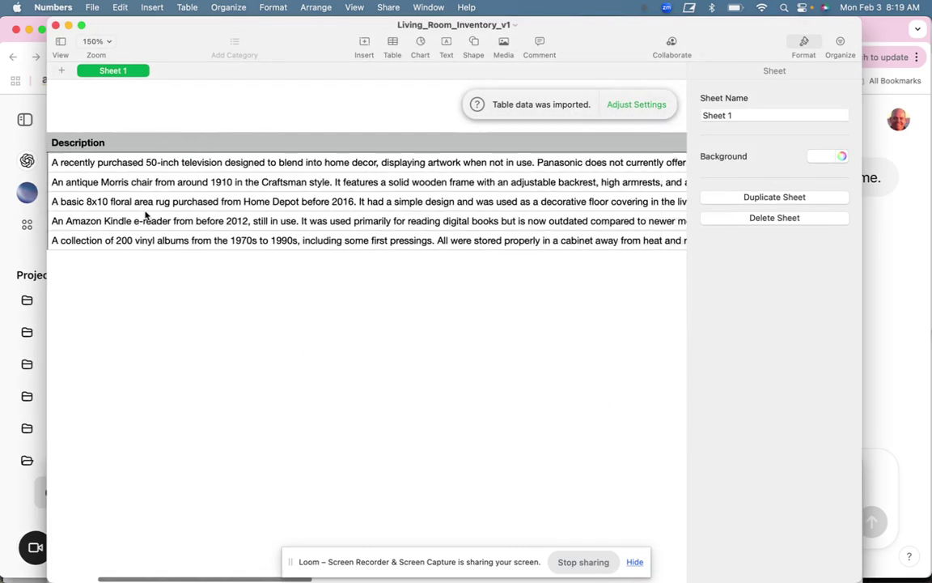
scroll(146, 215, "right", 10)
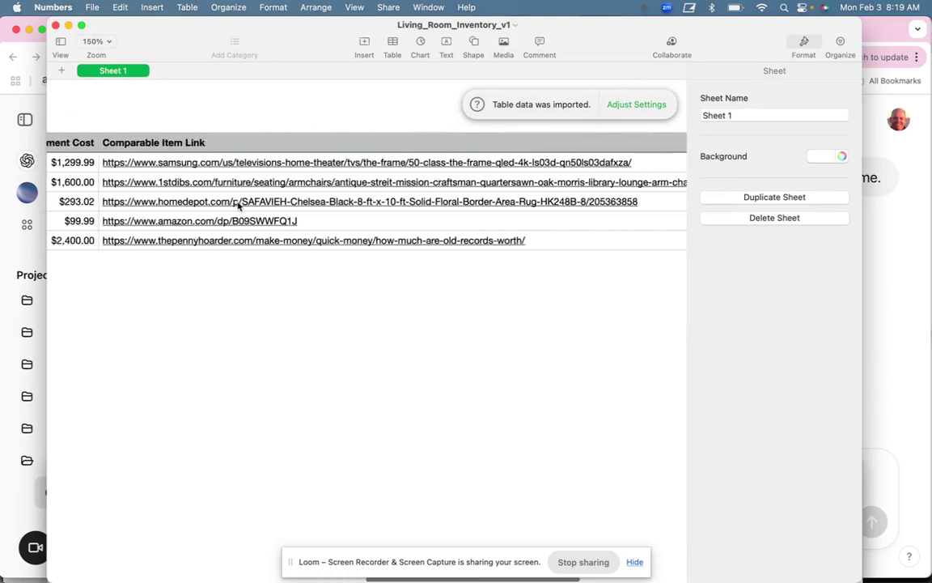
scroll(472, 223, "right", 2)
scroll(448, 300, "left", 8)
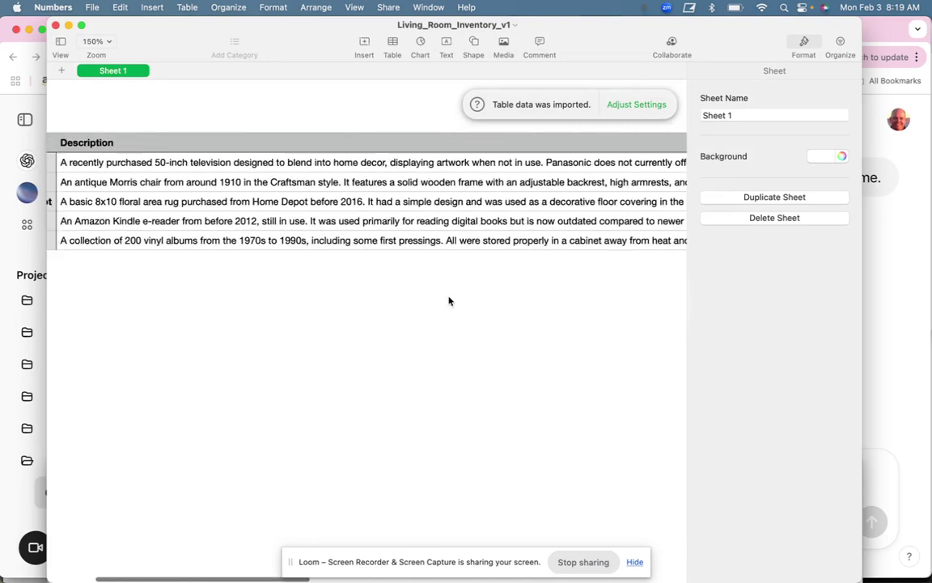
scroll(449, 301, "left", 4)
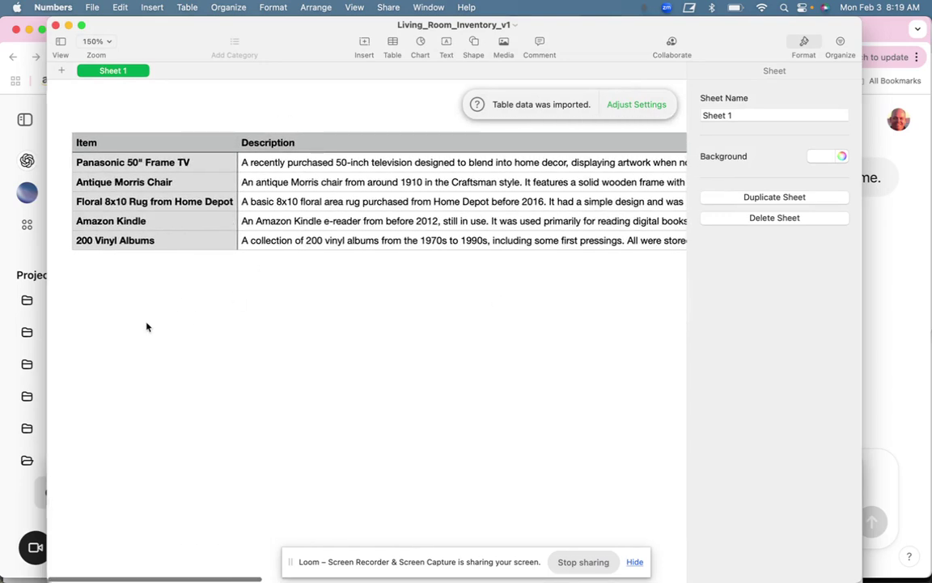
scroll(357, 239, "right", 1)
scroll(357, 238, "right", 6)
scroll(357, 239, "left", 2)
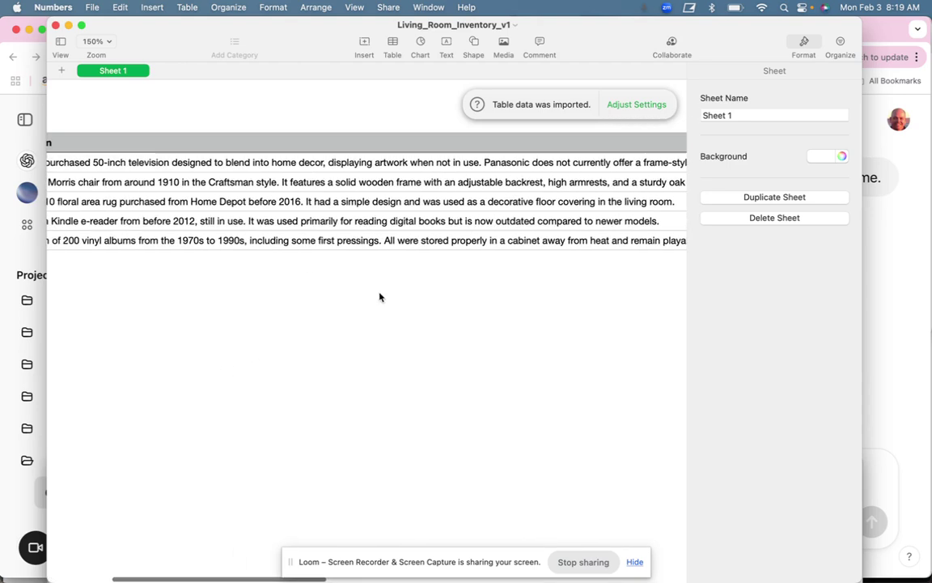
scroll(381, 297, "right", 2)
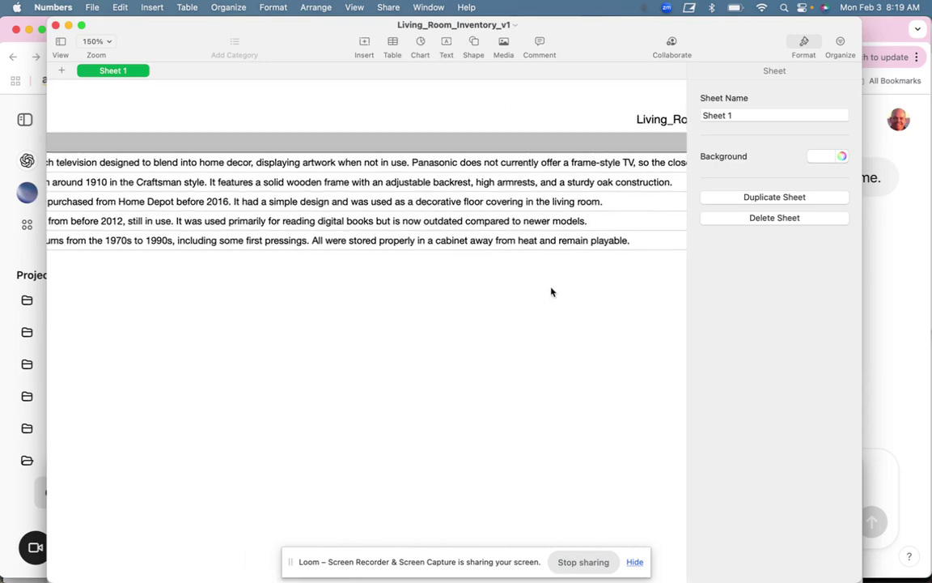
scroll(551, 291, "left", 2)
scroll(551, 291, "left", 4)
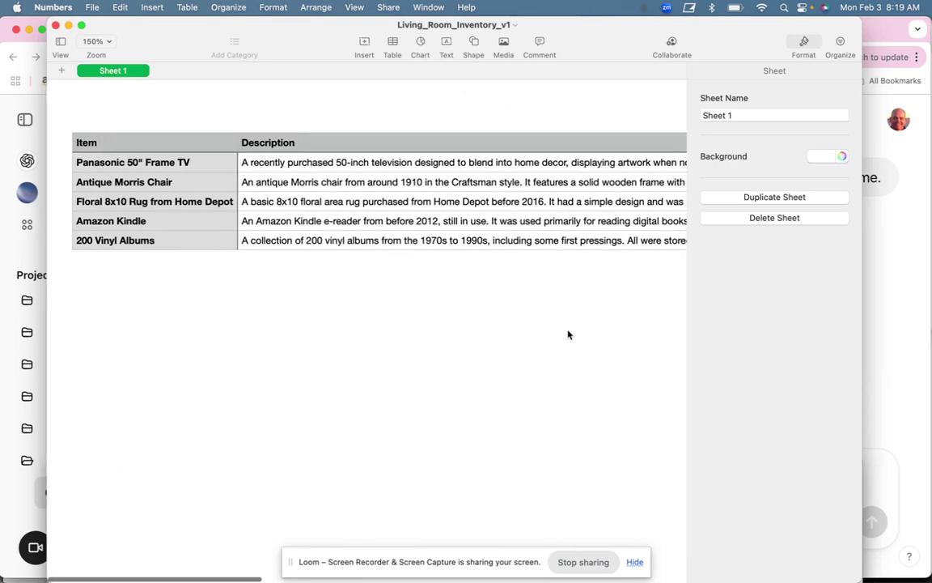
left_click(893, 324)
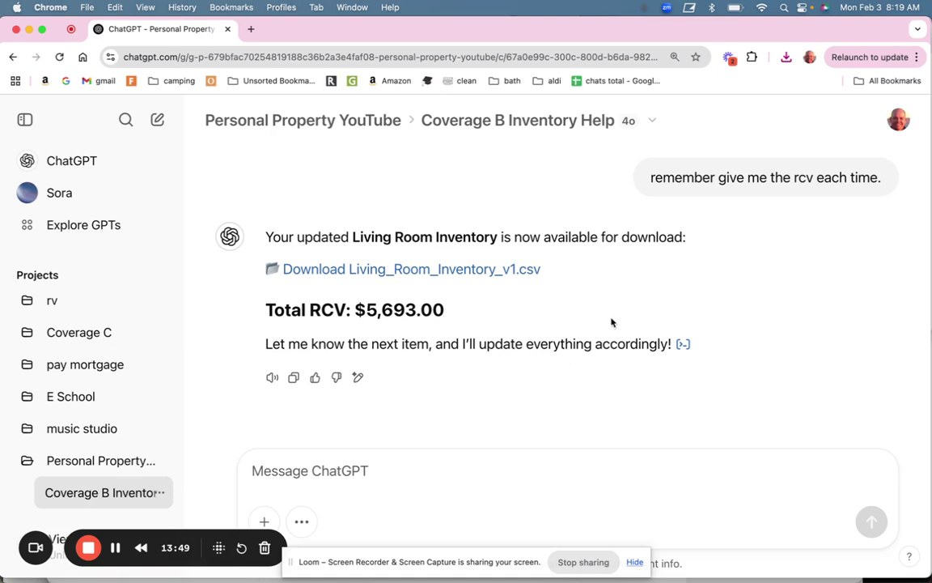